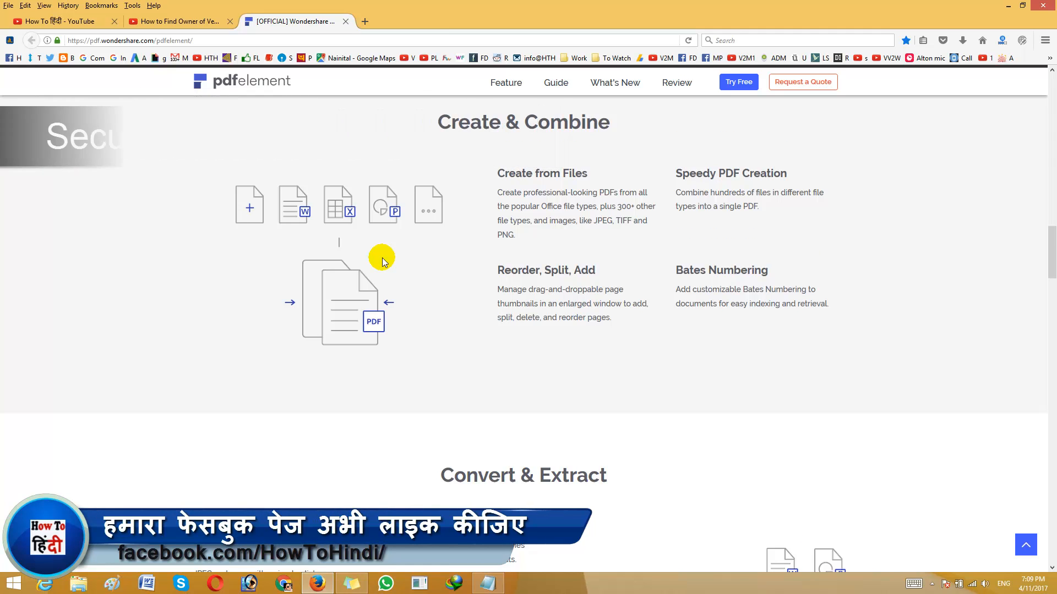
- Review the feature sections on the PDFelement product page and its Try Free and Buy Now options
scroll(384, 261, "down", 2)
scroll(383, 261, "down", 3)
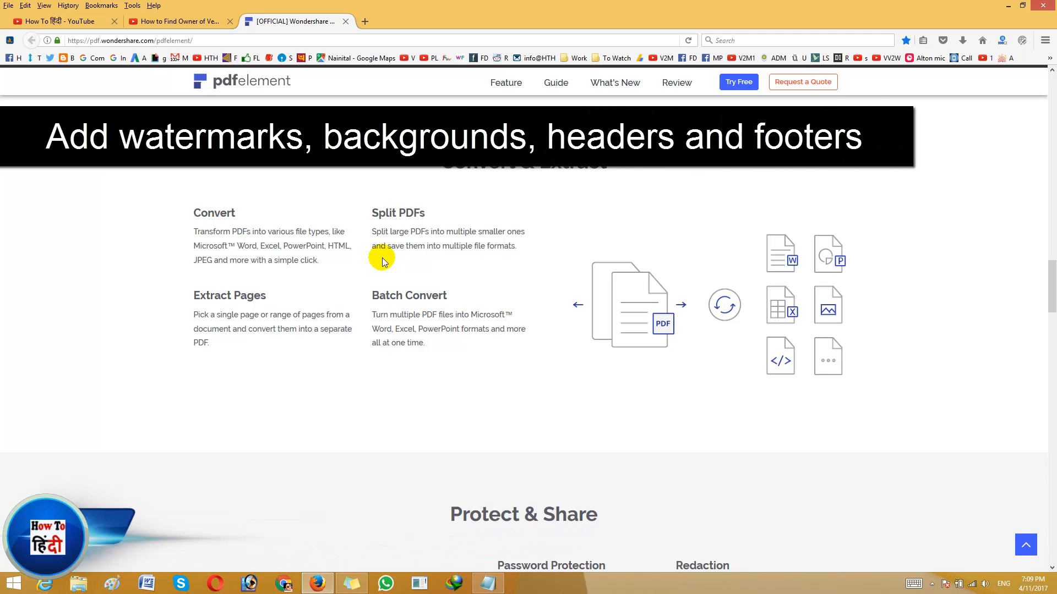
scroll(384, 261, "down", 4)
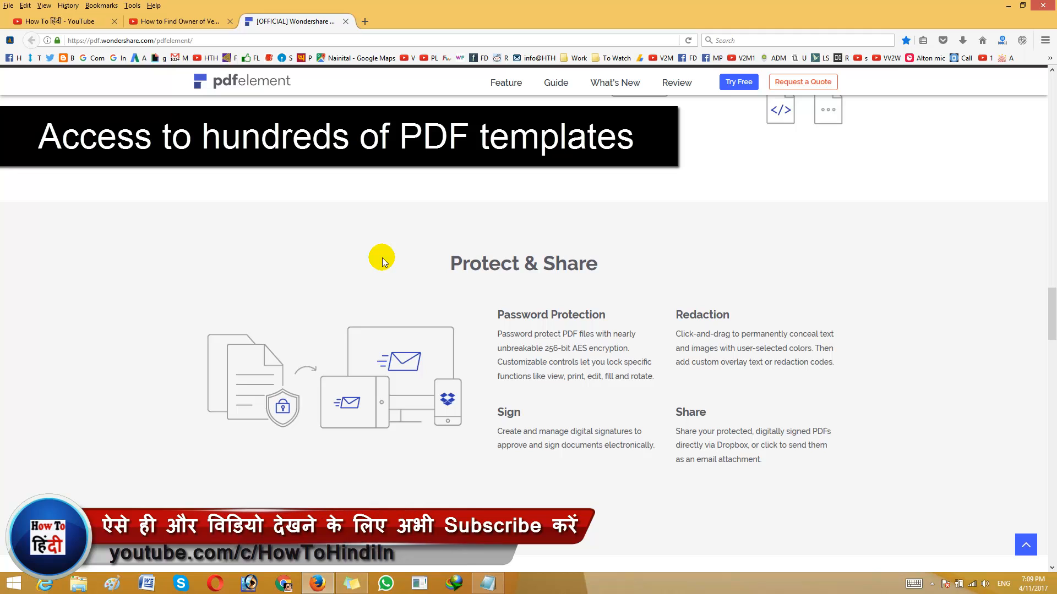
scroll(381, 257, "up", 1)
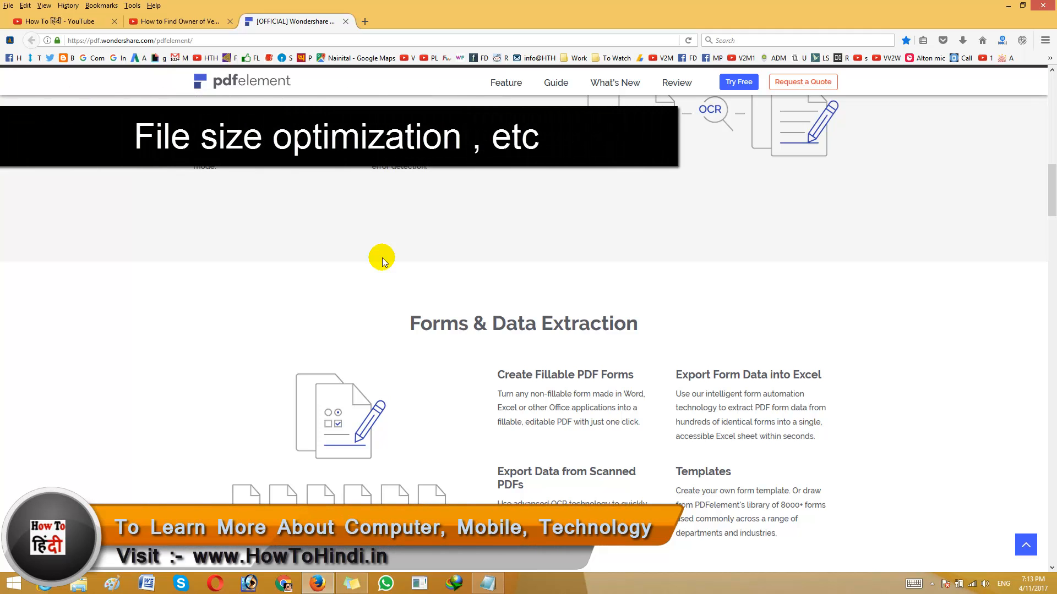
scroll(381, 258, "down", 20)
scroll(382, 257, "down", 10)
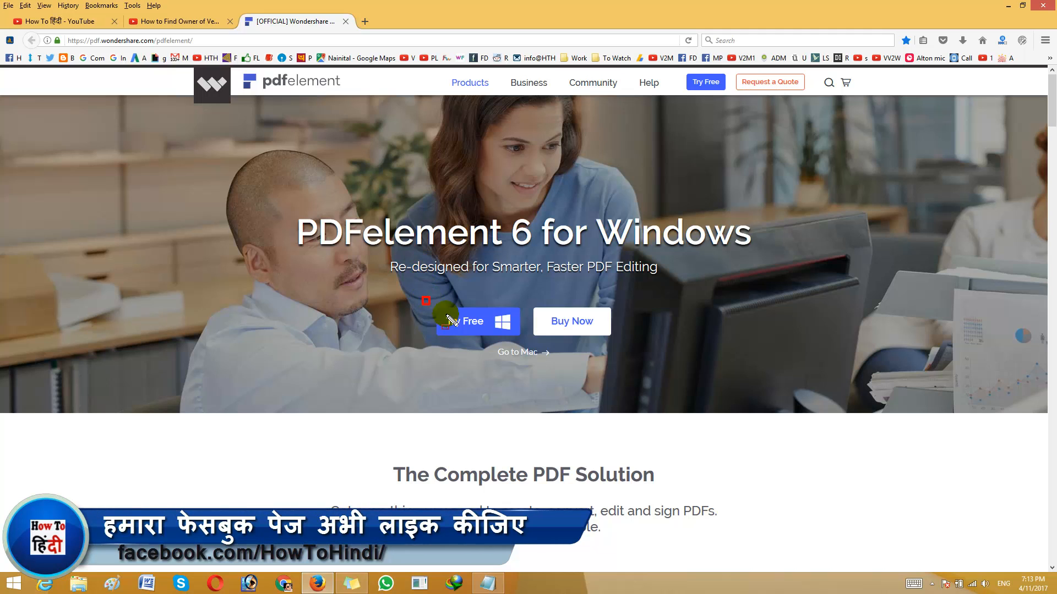
left_click_drag(447, 317, 528, 346)
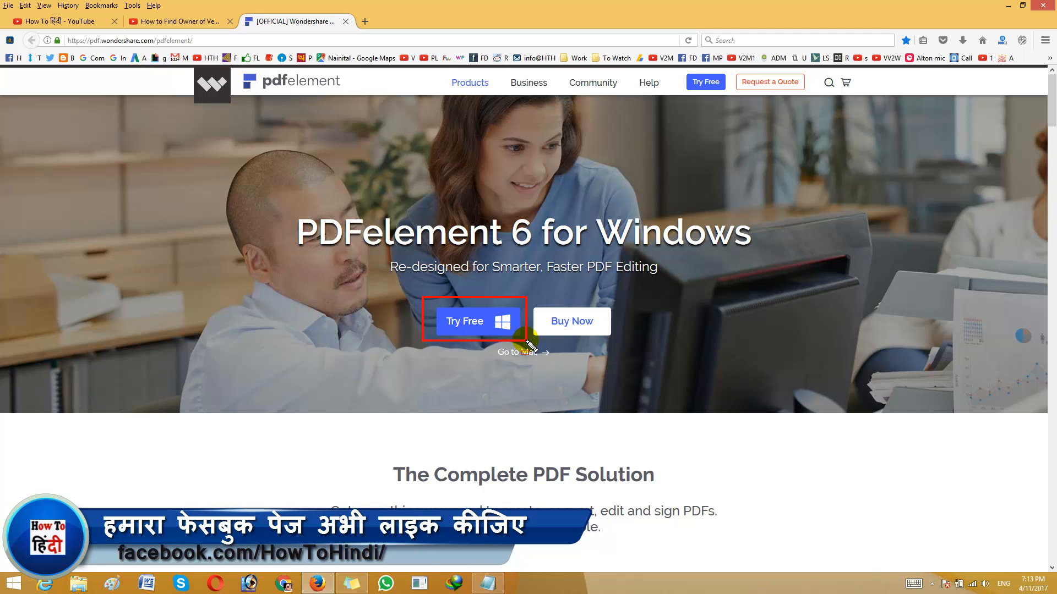
mouse_move(527, 294)
left_mouse_down()
mouse_move(572, 329)
mouse_move(629, 344)
left_mouse_up()
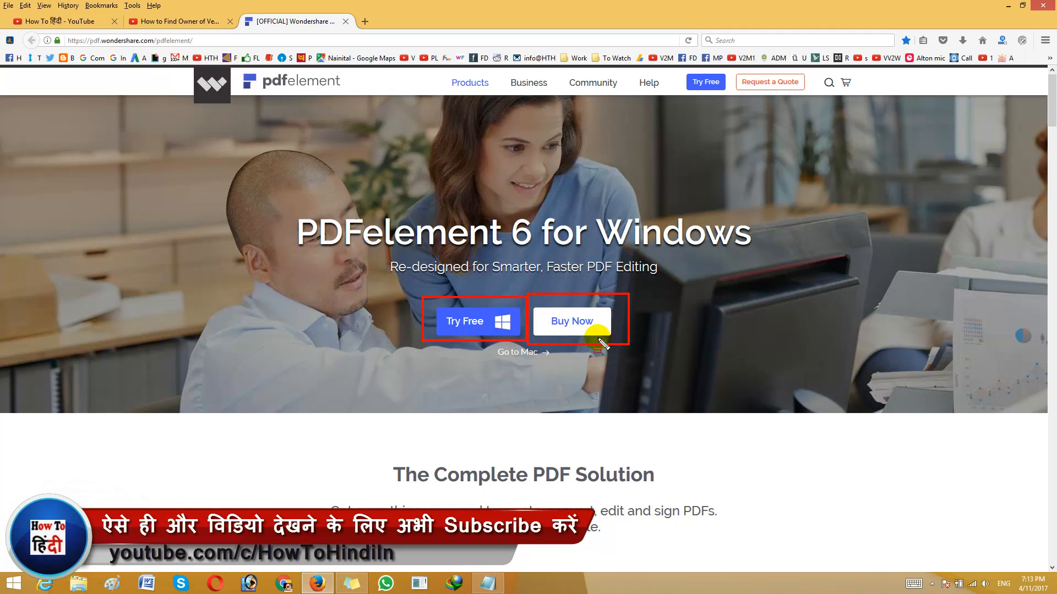
key("Escape")
- Go to the desktop and launch PDFelement 6 Pro
left_click(1056, 592)
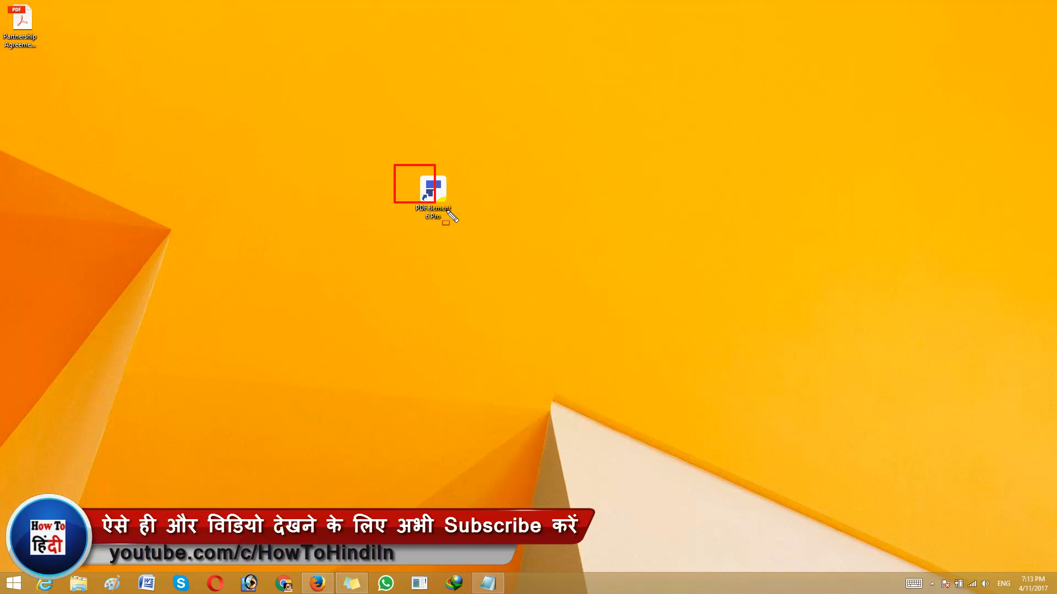
key("Escape")
double_click(434, 190)
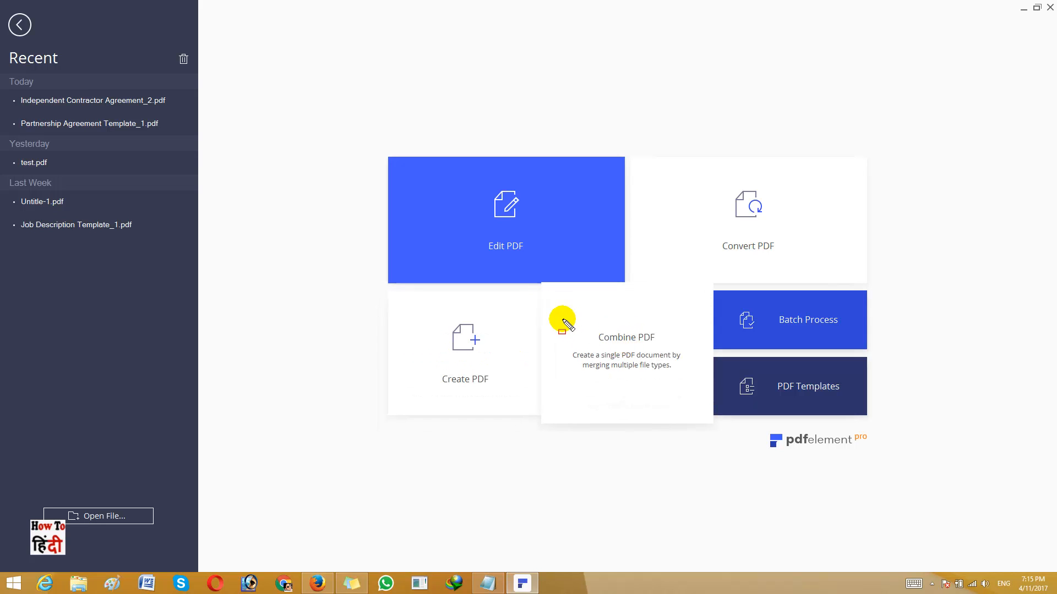
- Review the Combine PDF, Convert PDF and Batch Process options on the start screen and open the PDF Templates library
left_click_drag(558, 318, 688, 382)
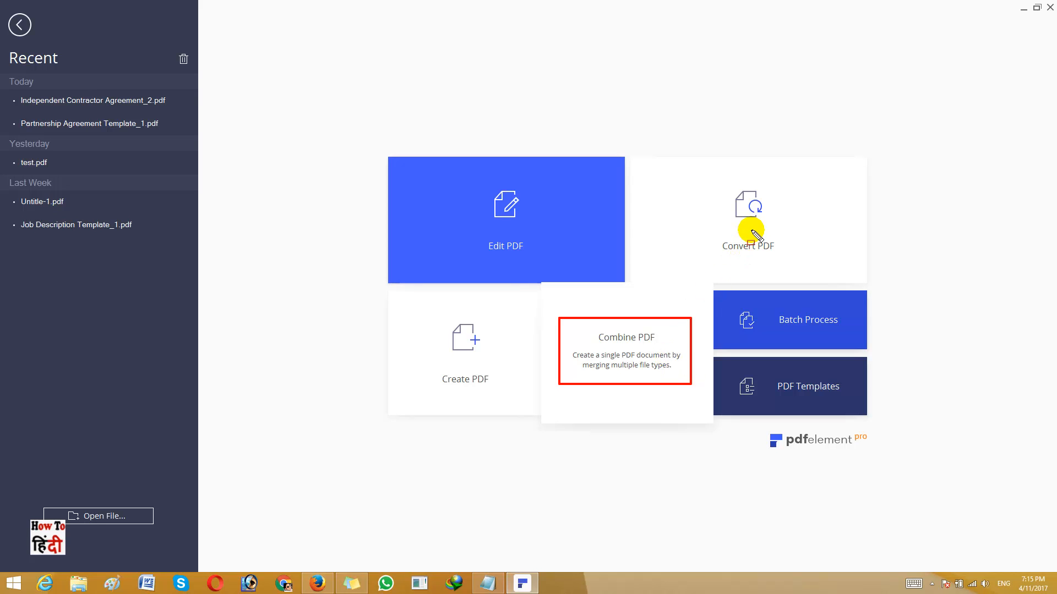
key("Escape")
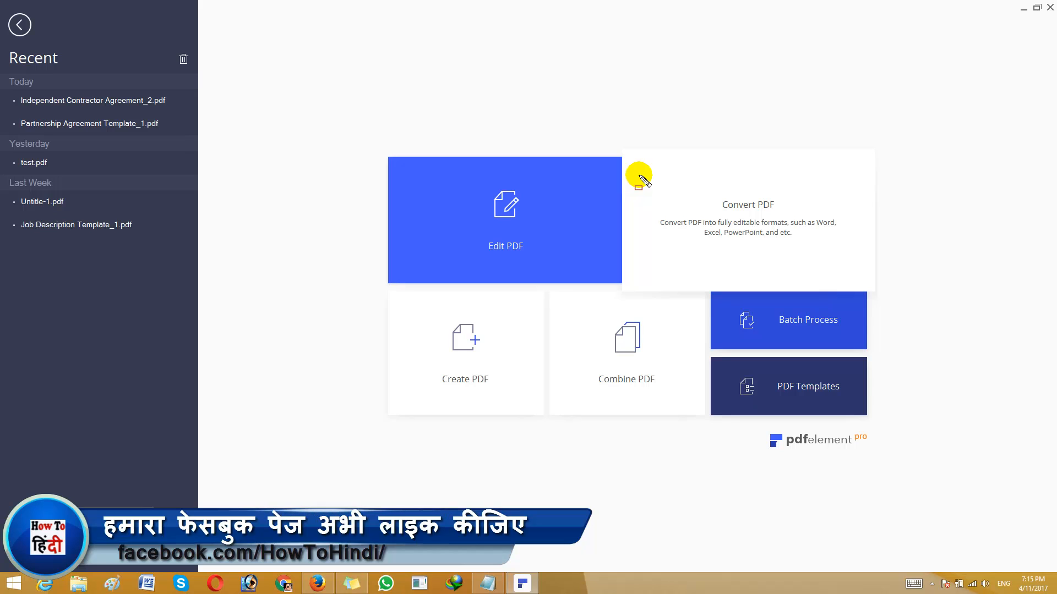
mouse_move(638, 175)
left_mouse_down()
mouse_move(726, 229)
mouse_move(850, 264)
left_mouse_up()
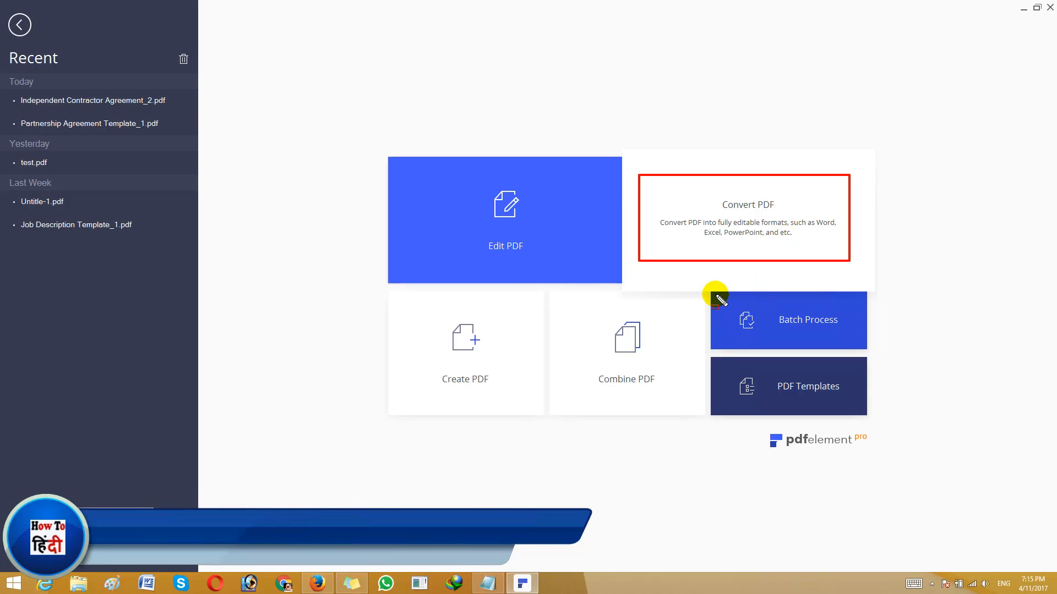
left_click_drag(710, 294, 856, 349)
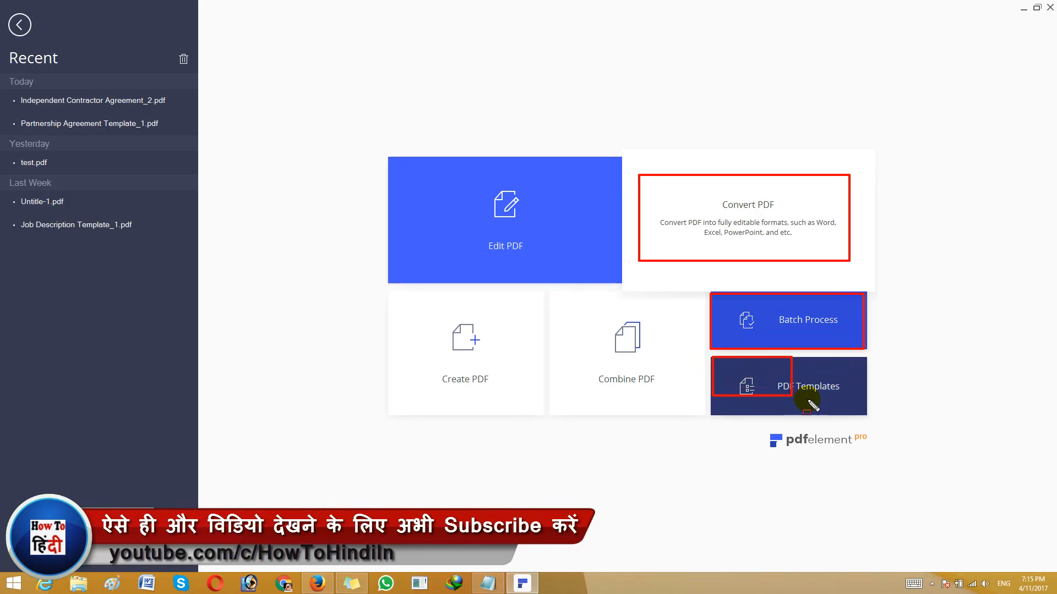
left_click_drag(813, 406, 867, 417)
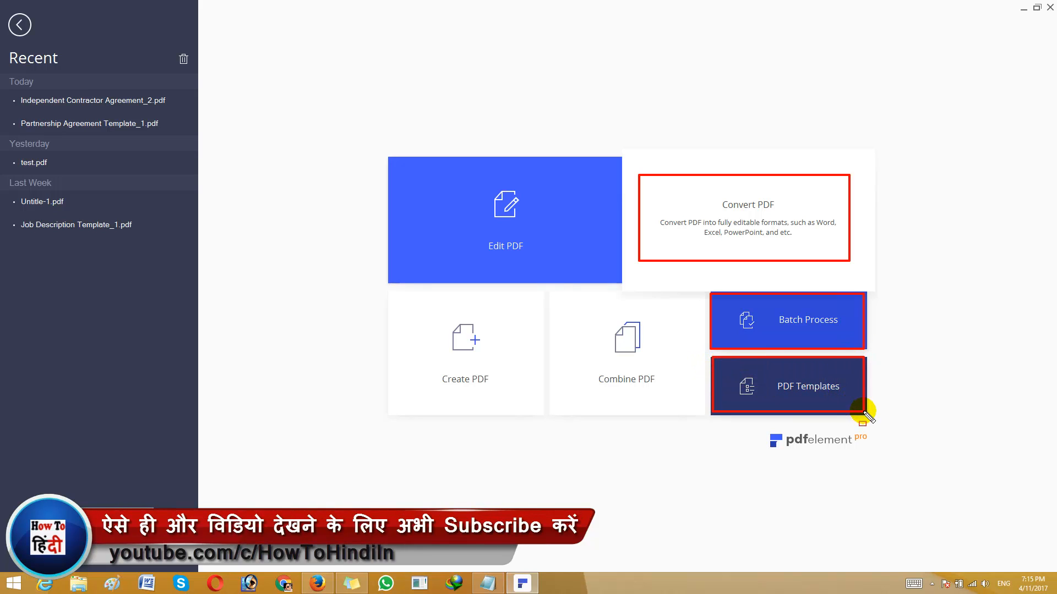
left_click(817, 382)
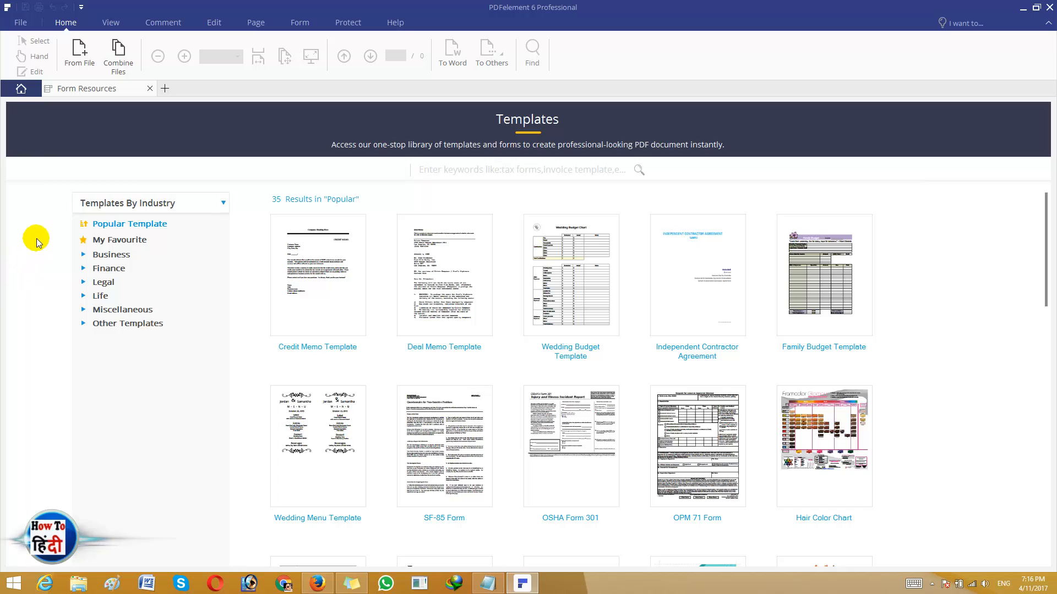
- Look over the template industry categories and list the templates in the Business category
left_click_drag(70, 217, 204, 366)
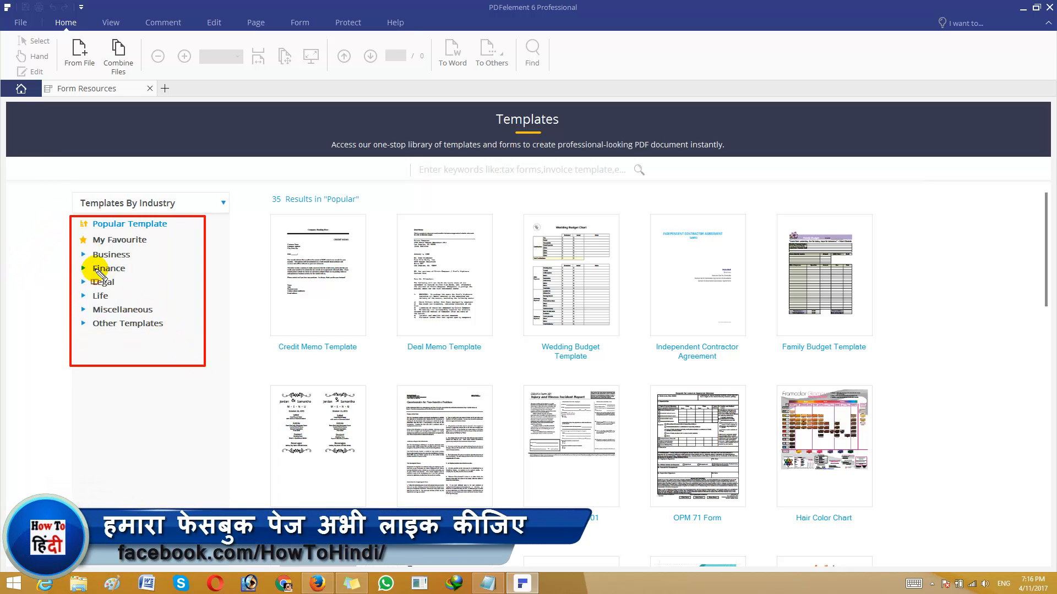
left_click_drag(98, 261, 150, 263)
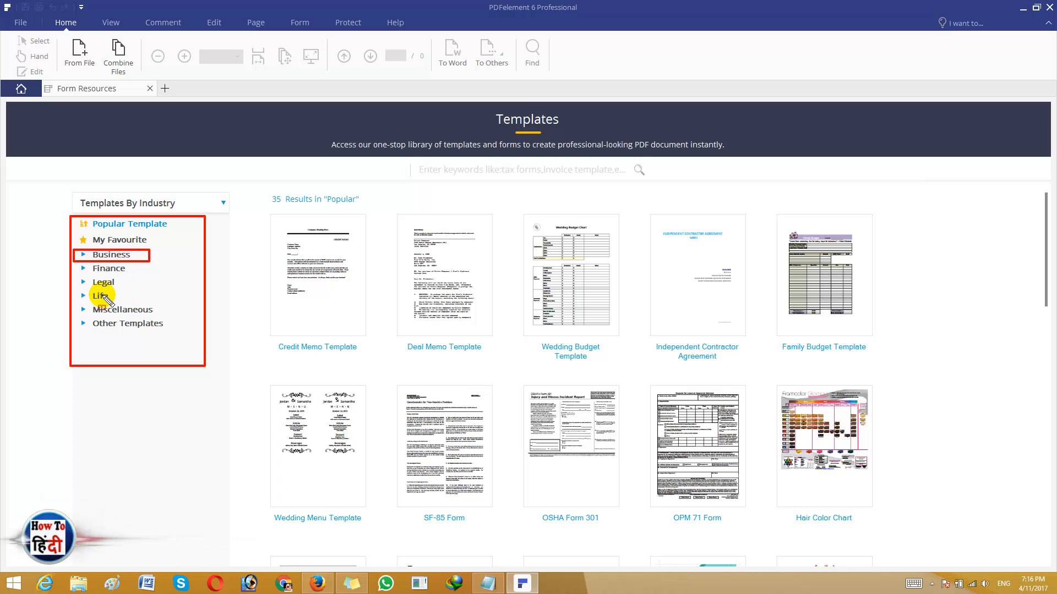
left_click_drag(110, 301, 207, 303)
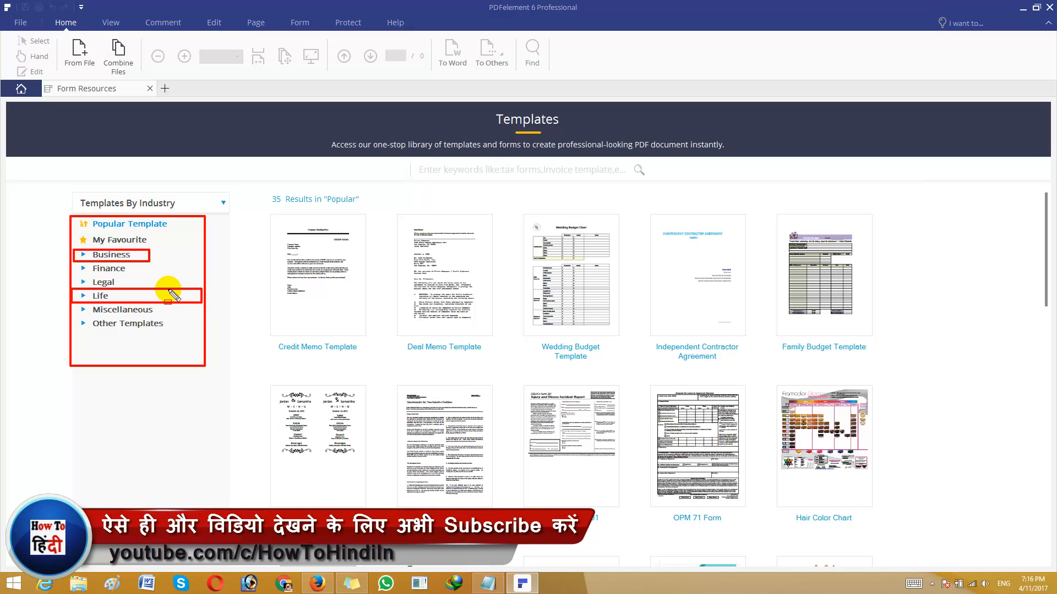
key("Escape")
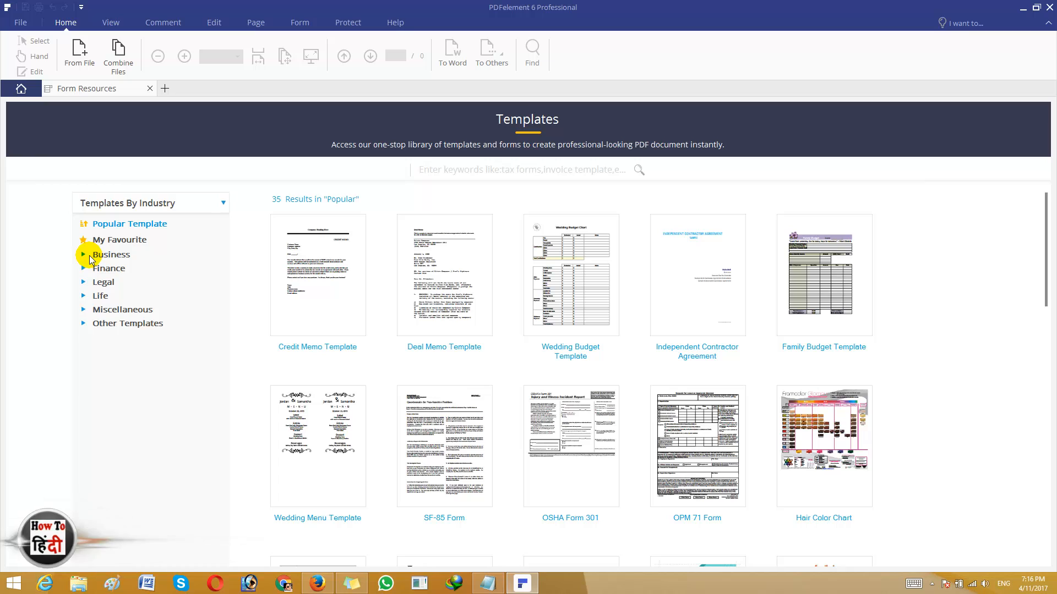
left_click(105, 255)
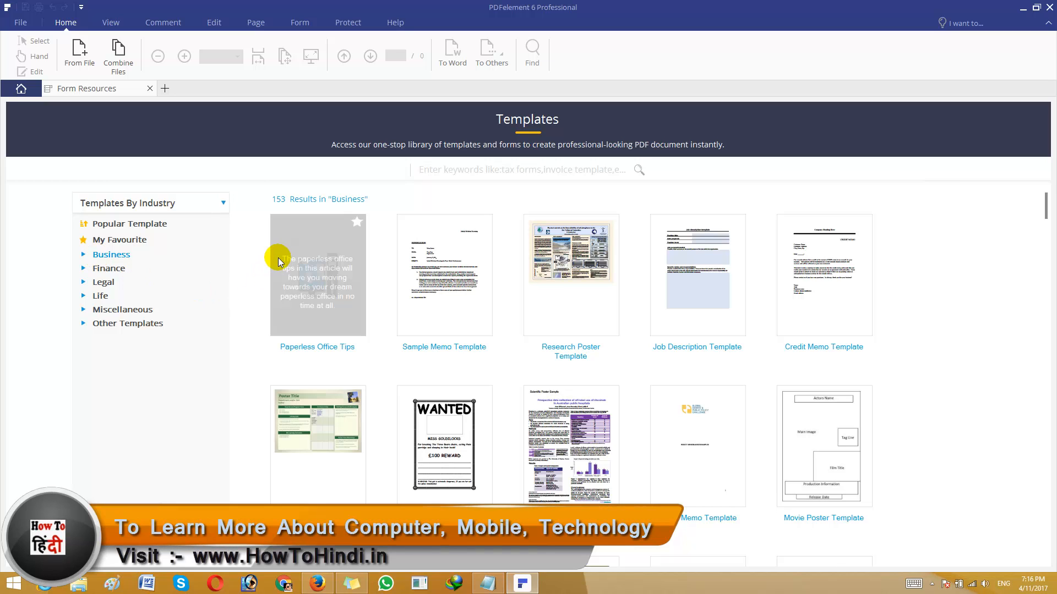
left_click_drag(250, 207, 394, 295)
mouse_move(442, 326)
left_mouse_down()
mouse_move(660, 448)
mouse_move(811, 490)
mouse_move(890, 529)
left_mouse_up()
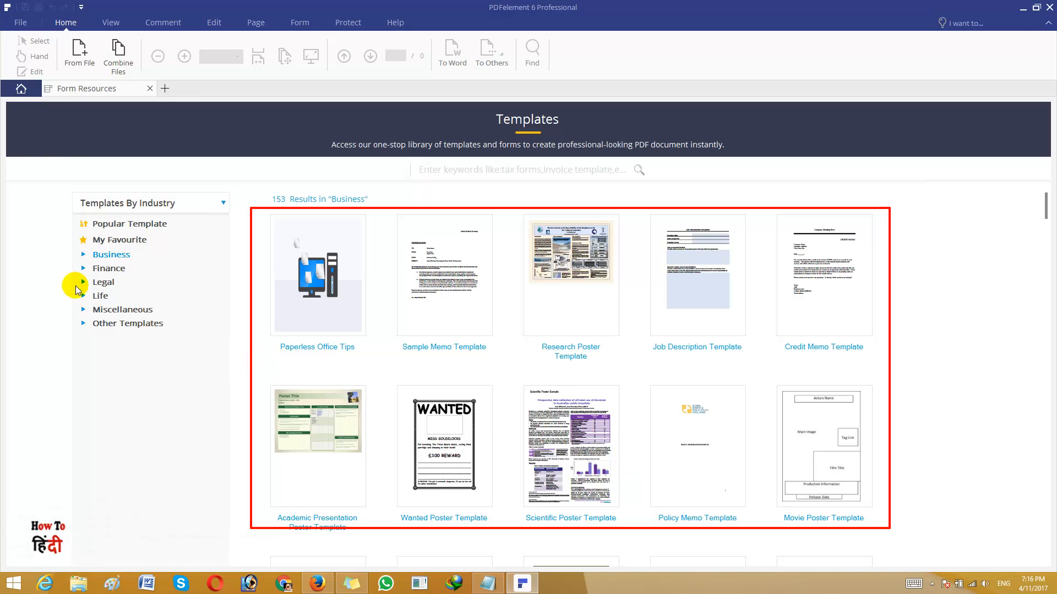
key("Escape")
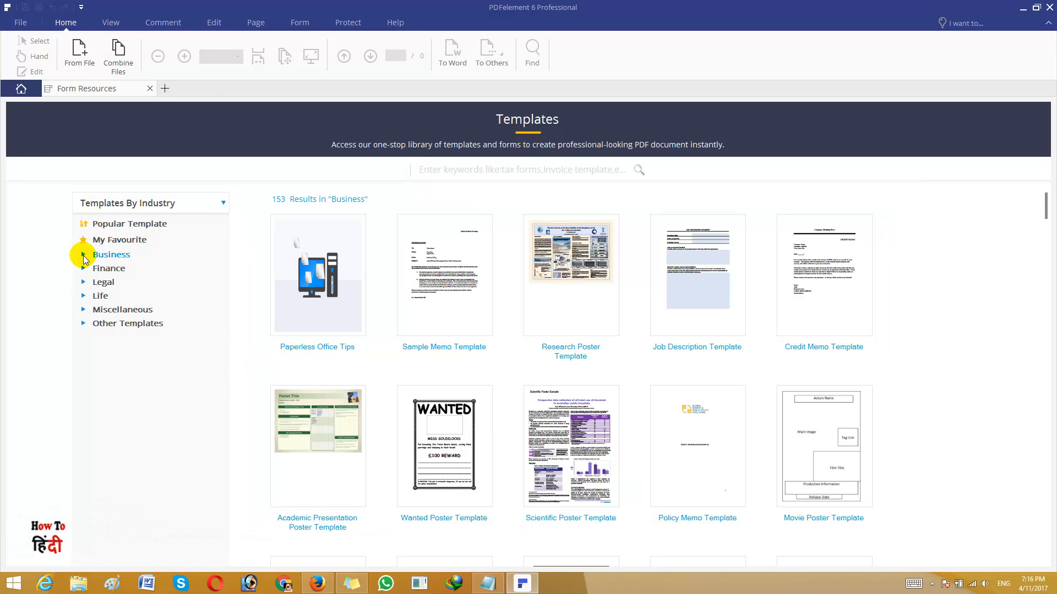
- Expand the Business category and list the templates in its Agreement Template subcategory
left_click(83, 255)
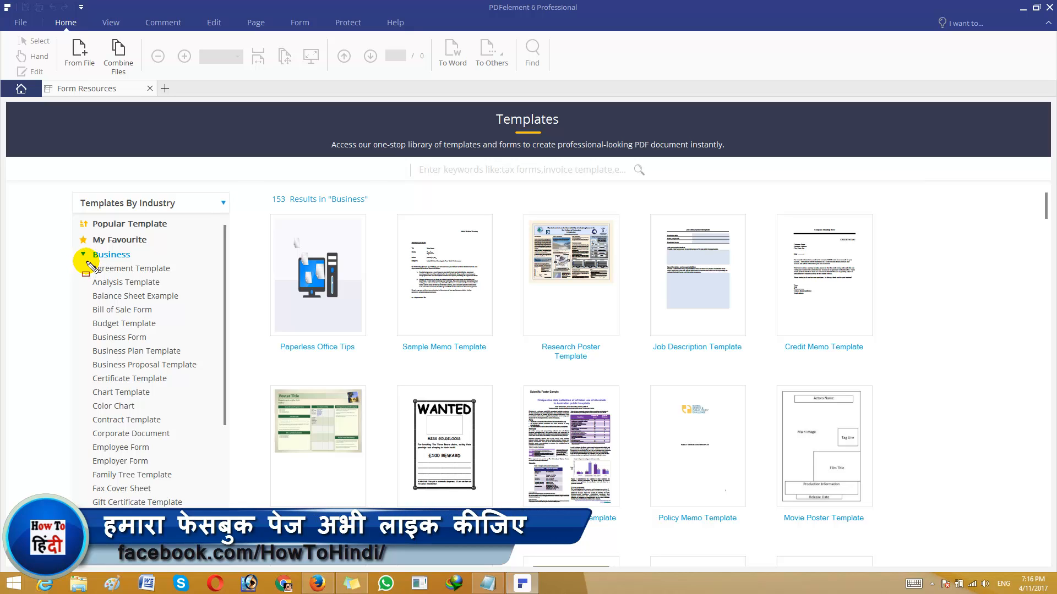
left_click_drag(86, 262, 179, 274)
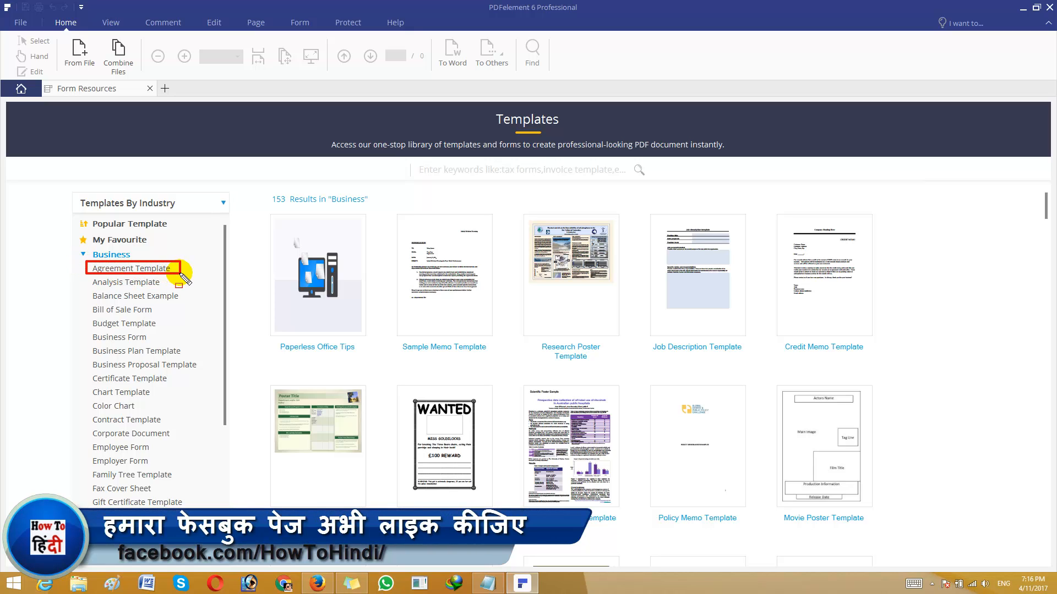
key("Escape")
left_click(160, 269)
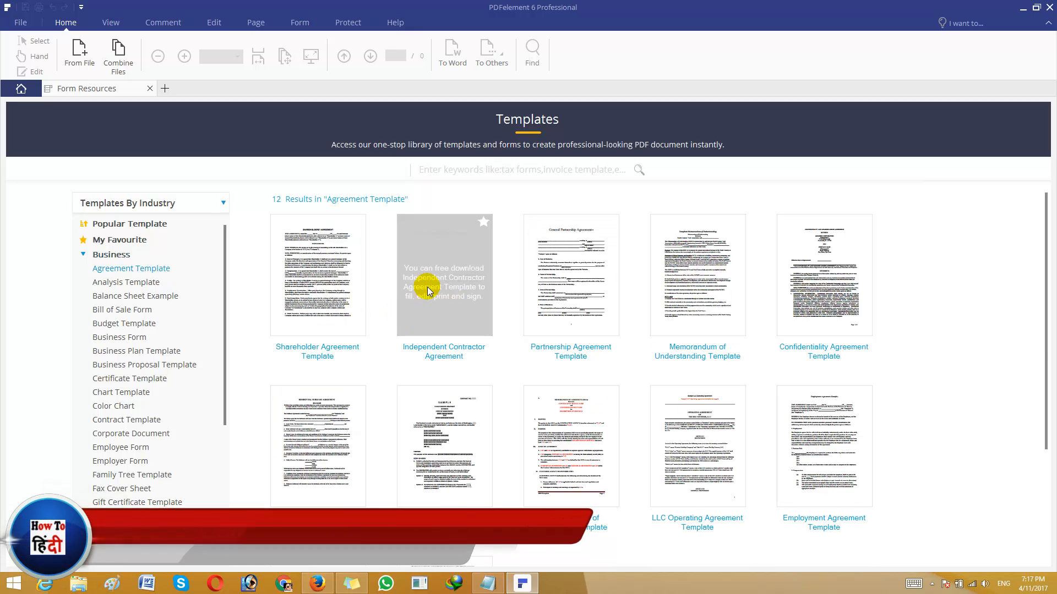
mouse_move(263, 210)
left_mouse_down()
mouse_move(307, 253)
mouse_move(704, 449)
left_mouse_up()
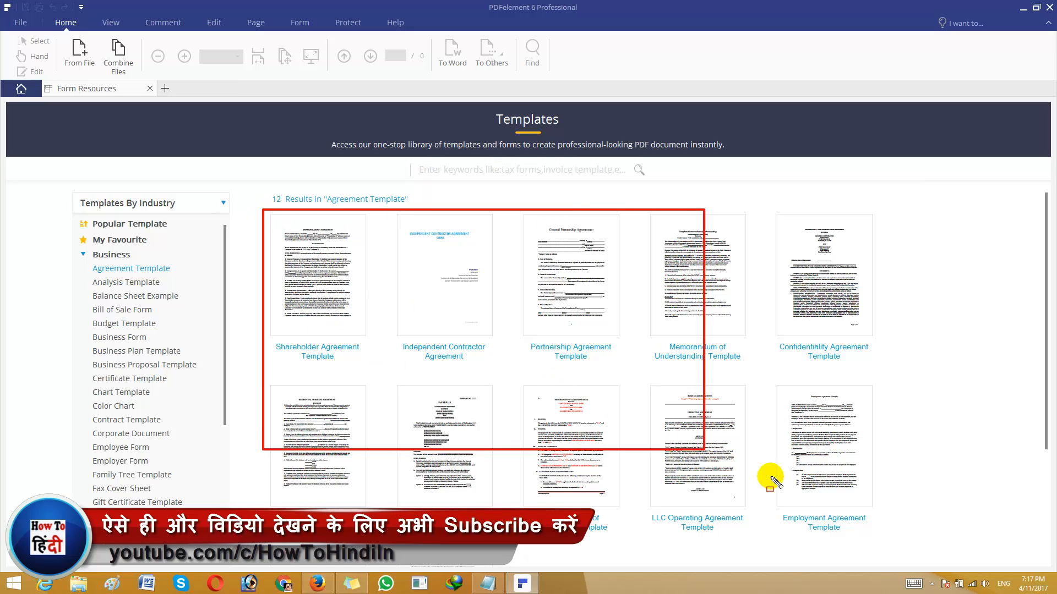
mouse_move(773, 480)
left_mouse_down()
mouse_move(891, 455)
mouse_move(926, 548)
left_mouse_up()
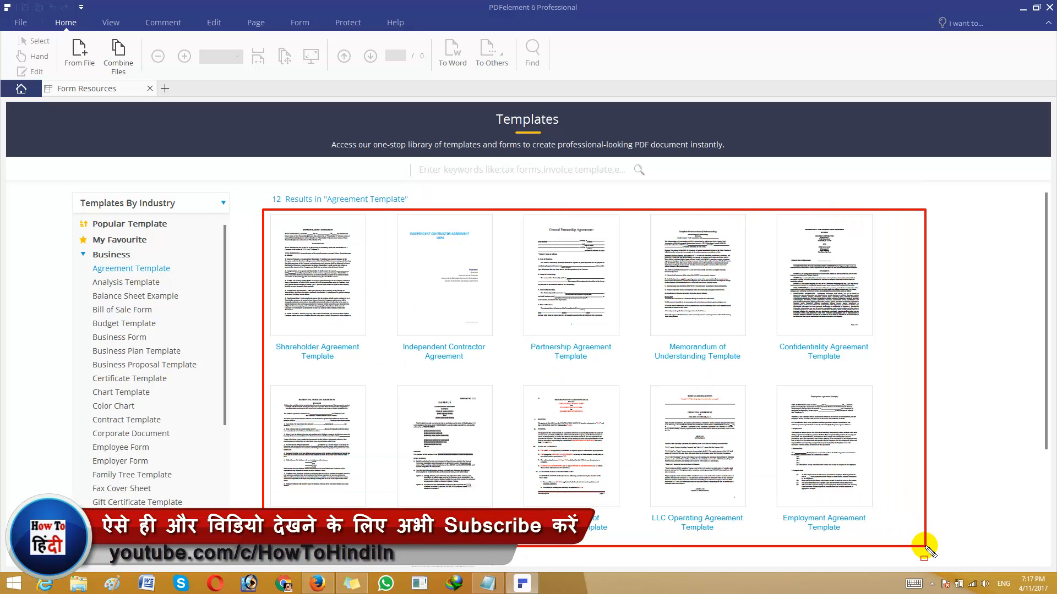
key("Escape")
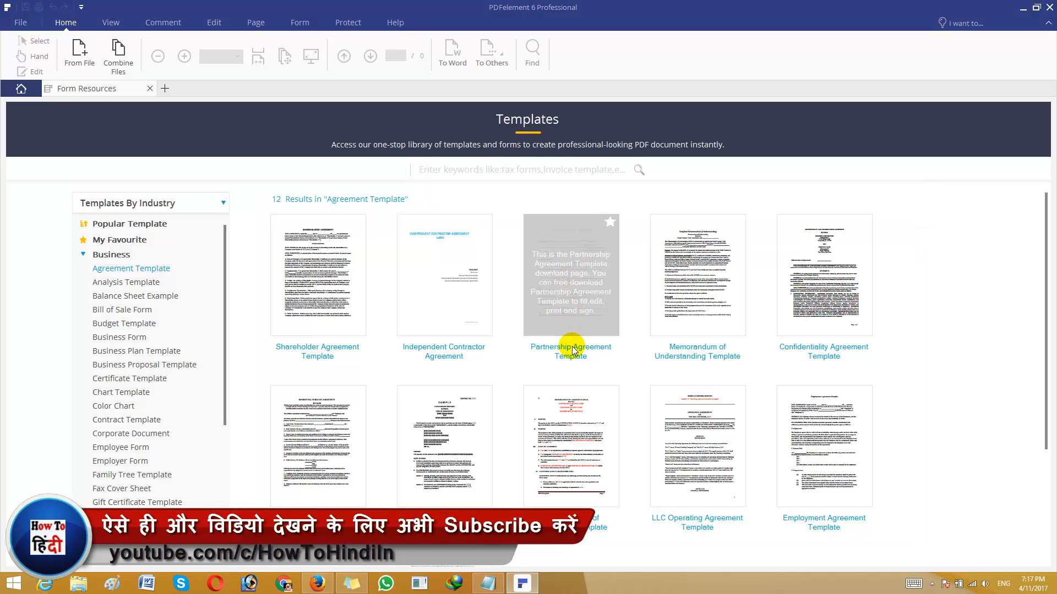
- Open the preview of the Partnership Agreement Template, check its second version and return to the first one
left_click_drag(523, 340, 612, 364)
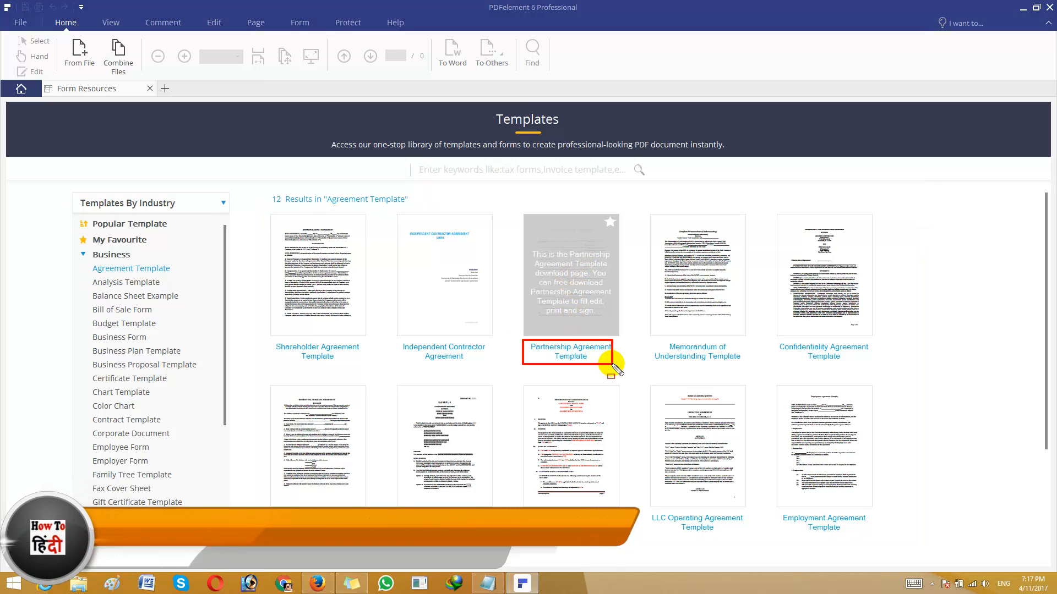
key("Escape")
left_click(572, 287)
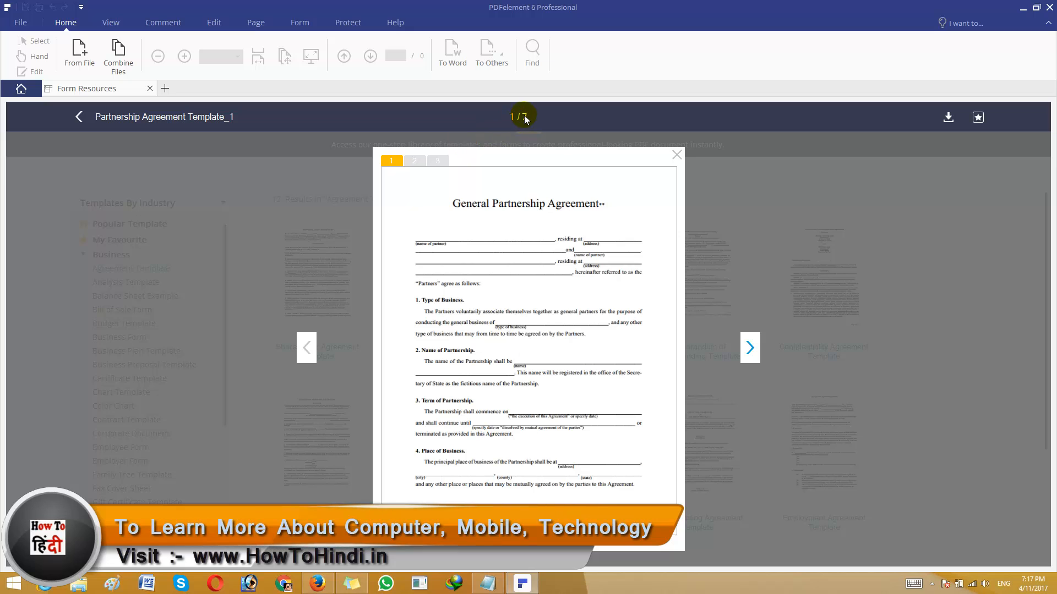
left_click(415, 162)
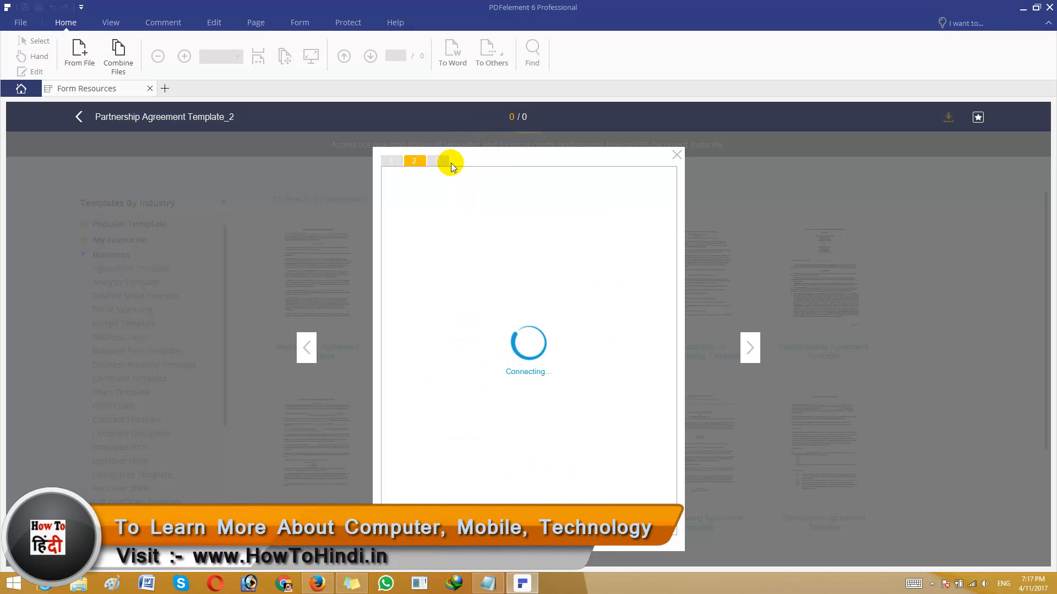
left_click(397, 160)
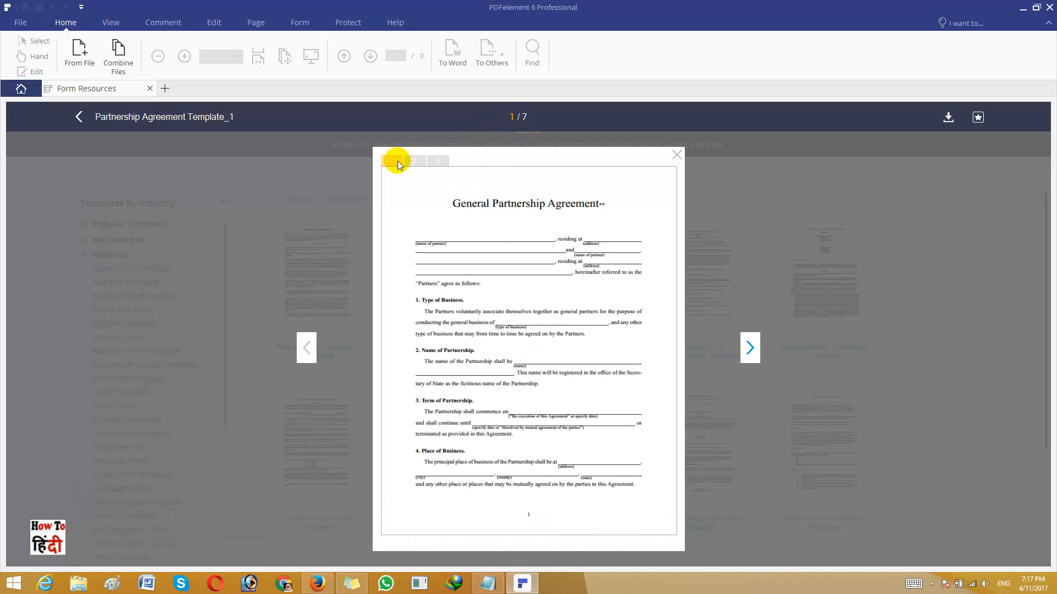
- Download the first version of the Partnership Agreement Template and switch the opened document to edit mode
left_click(947, 117)
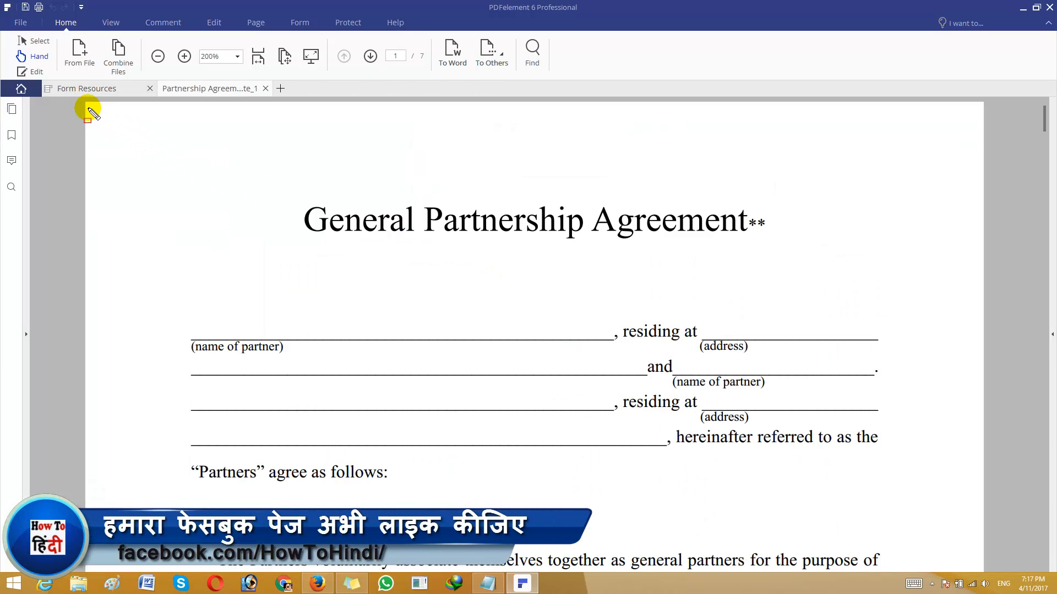
left_click_drag(141, 151, 967, 546)
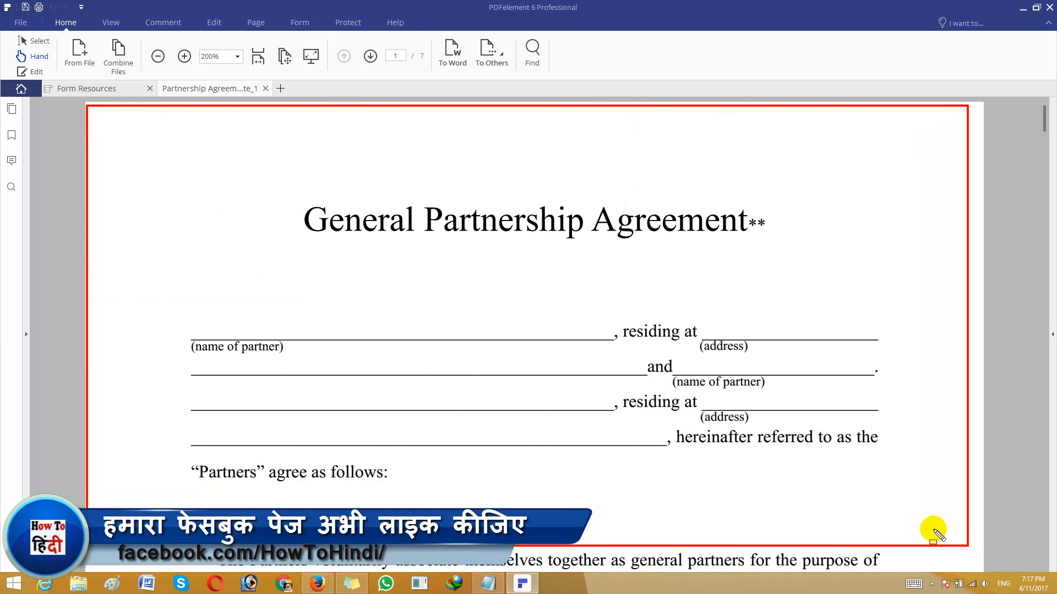
key("Escape")
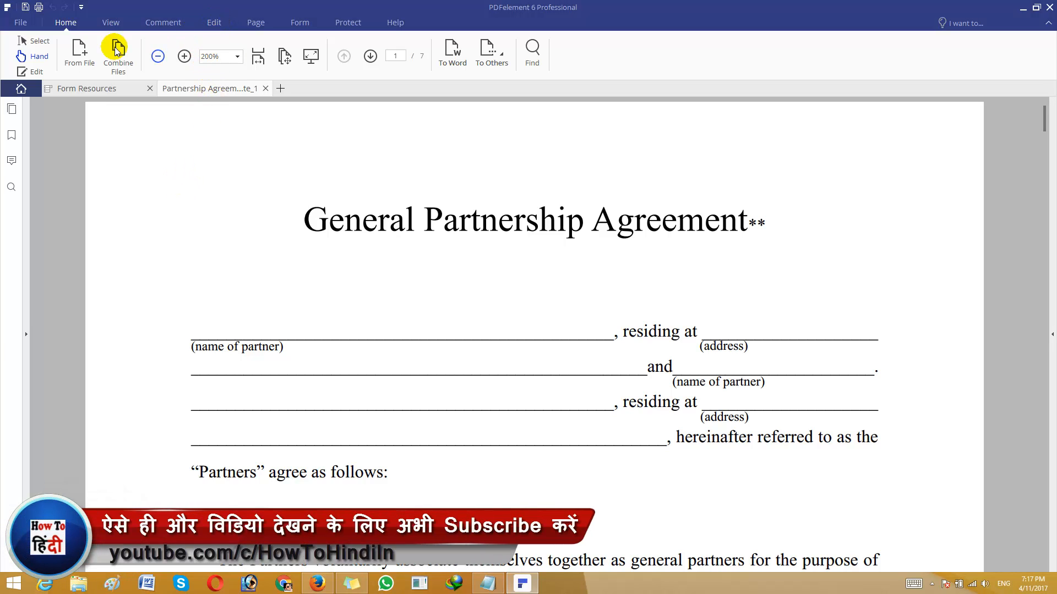
left_click(28, 73)
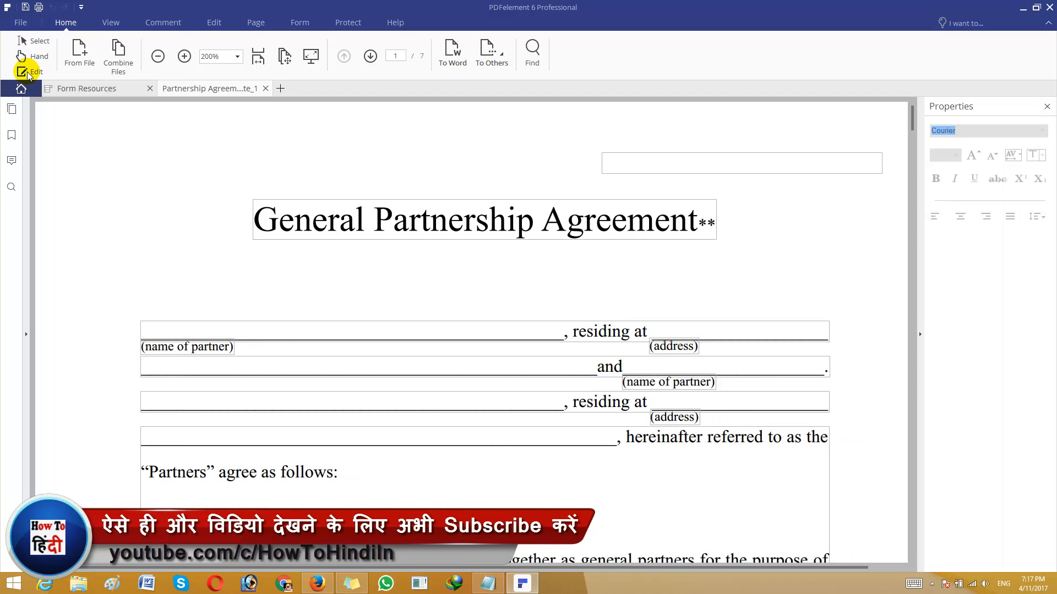
- Bring up the document editing tools and open the "General Partnership Agreement" title for text editing
left_click(215, 23)
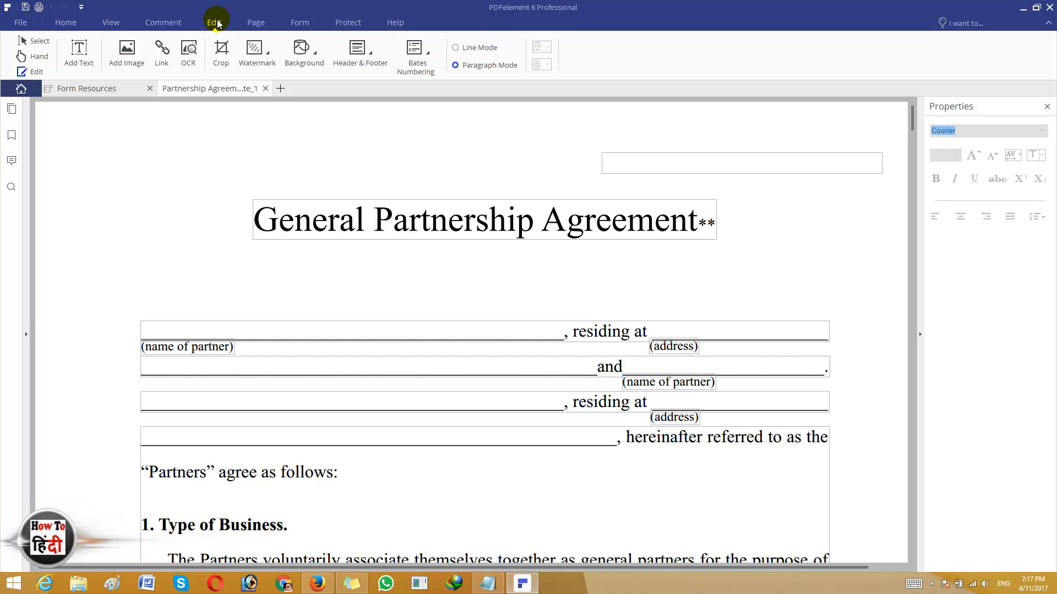
left_click(76, 71)
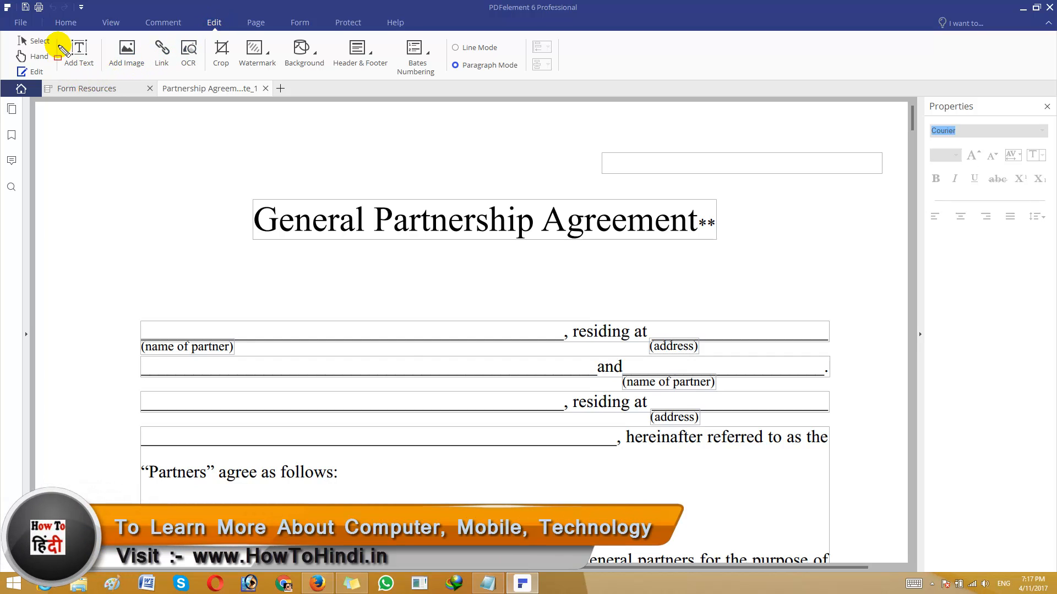
left_click_drag(59, 35, 83, 62)
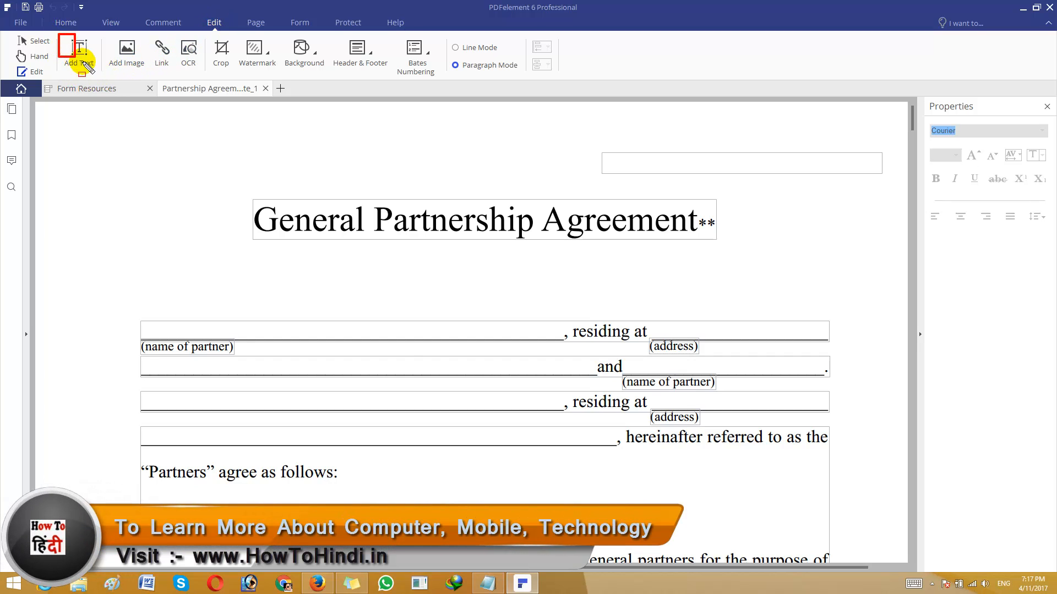
left_click(302, 220)
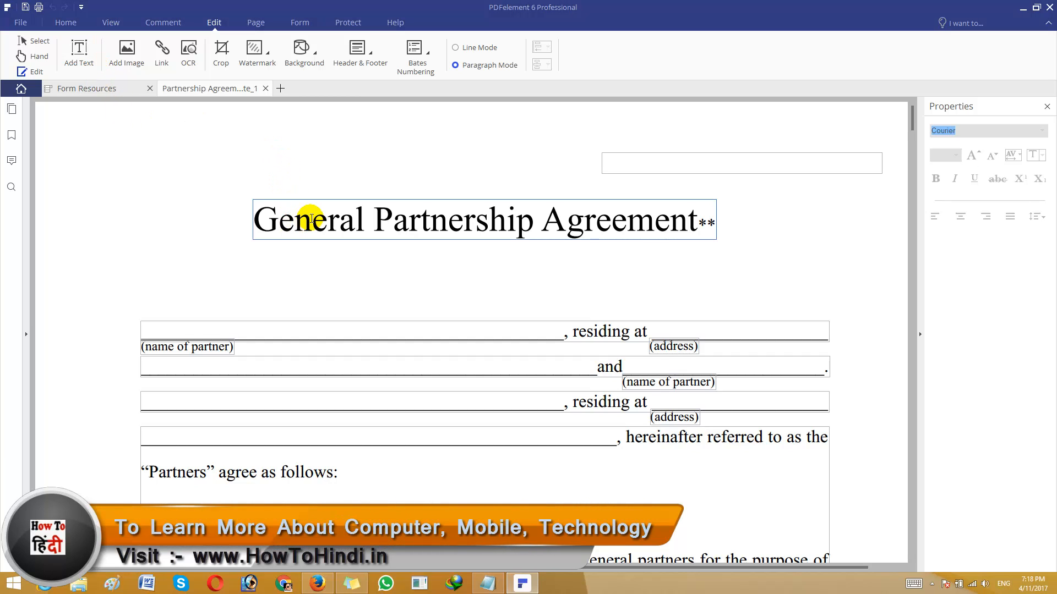
left_click(35, 73)
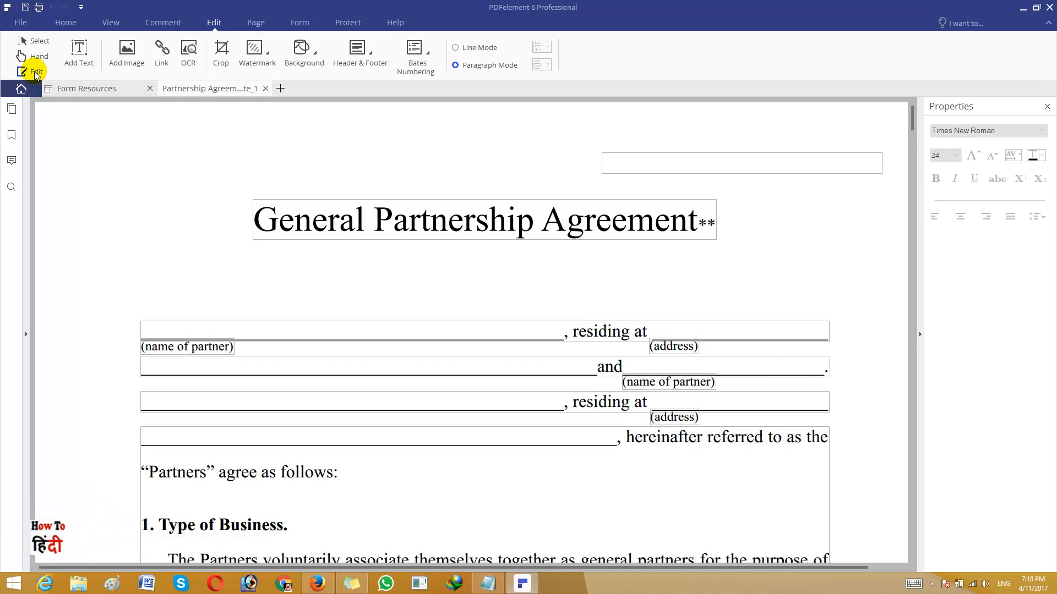
left_click(320, 223)
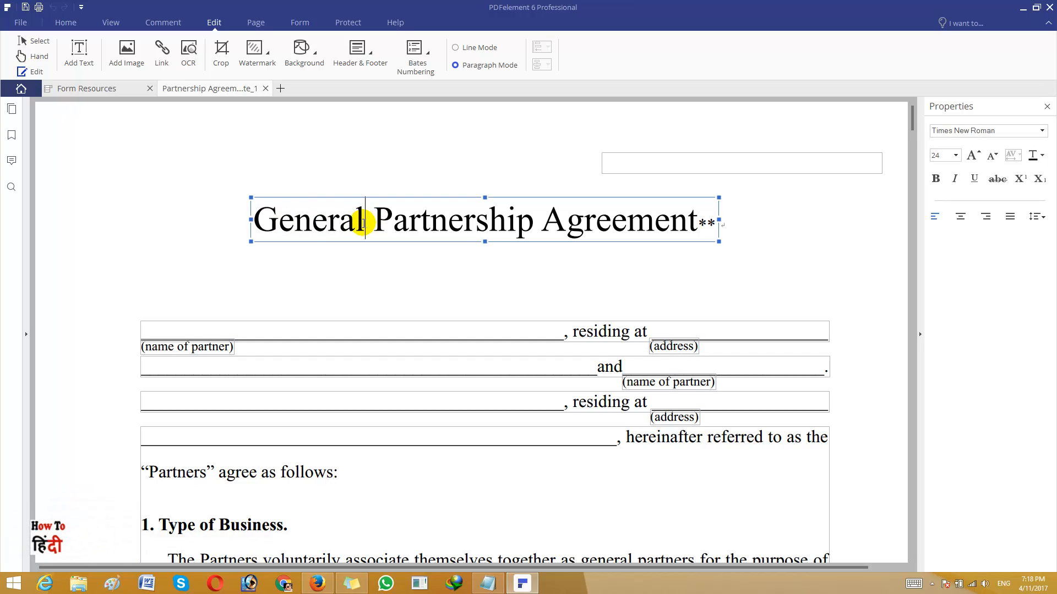
left_click_drag(364, 223, 257, 223)
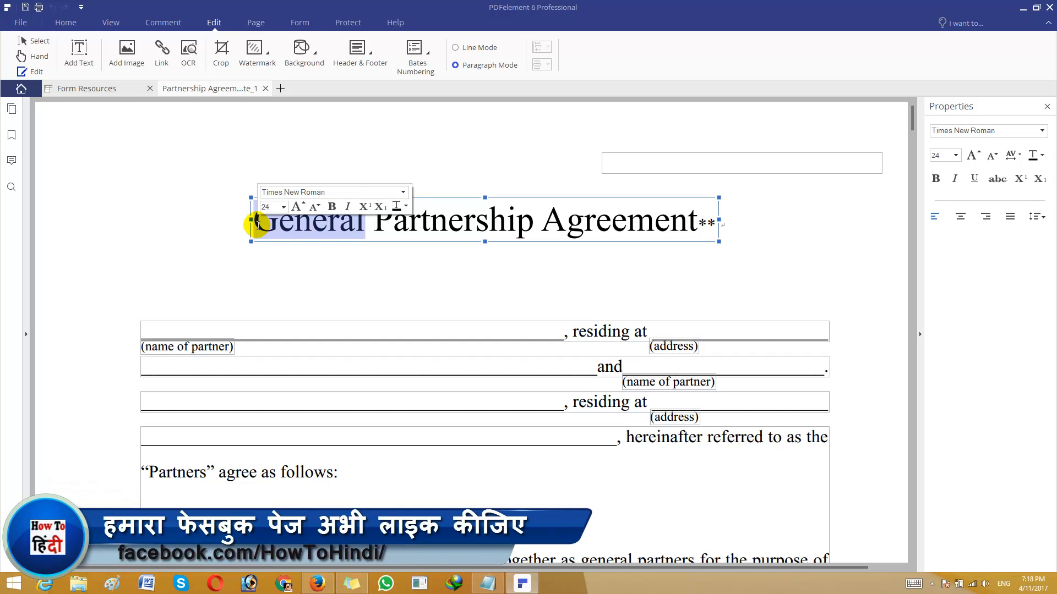
left_click(308, 194)
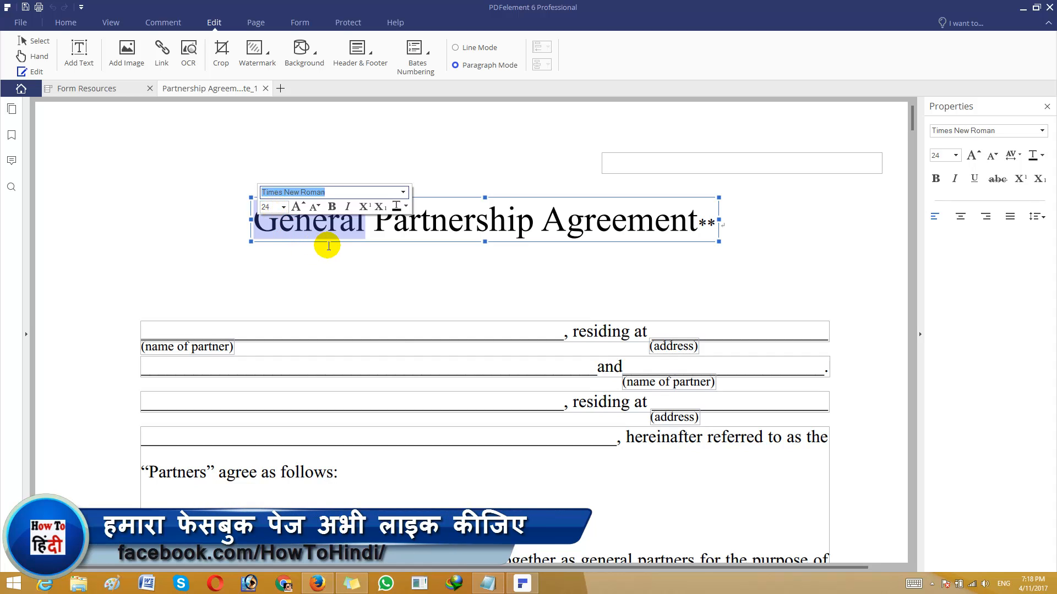
left_click(366, 224)
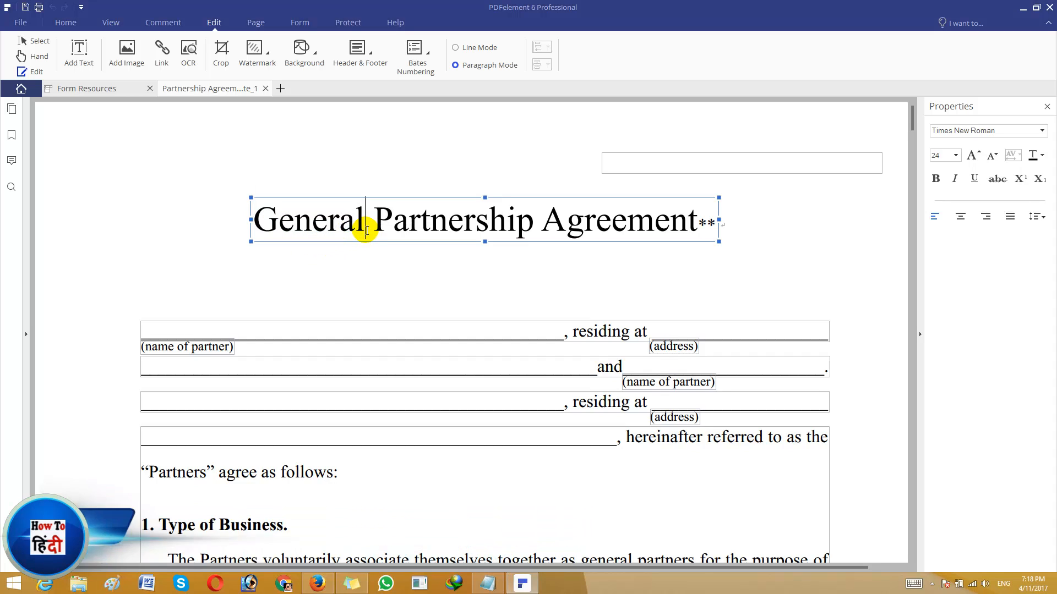
- Replace the whole "General Partnership Agreement" title with "How To Hindi" and move it to the horizontal middle of the page
left_click_drag(365, 224, 262, 236)
key("Delete")
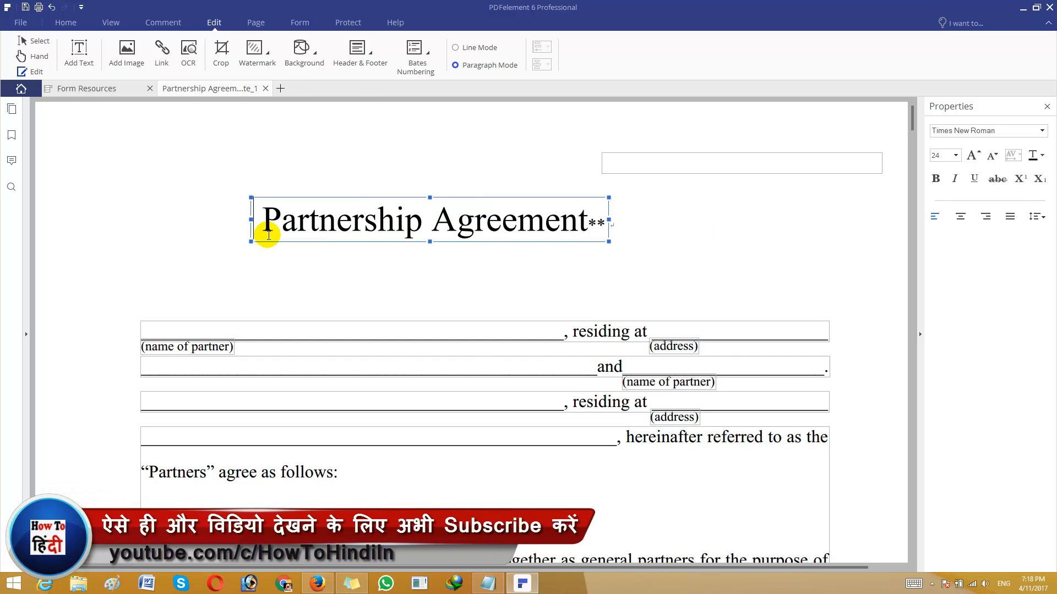
key("Delete")
key("Delete")
key("Delete")
key("Delete")
key("Delete")
key("Delete")
key("Delete")
key("Delete")
key("Delete")
key("Delete")
key("Delete")
key("Delete")
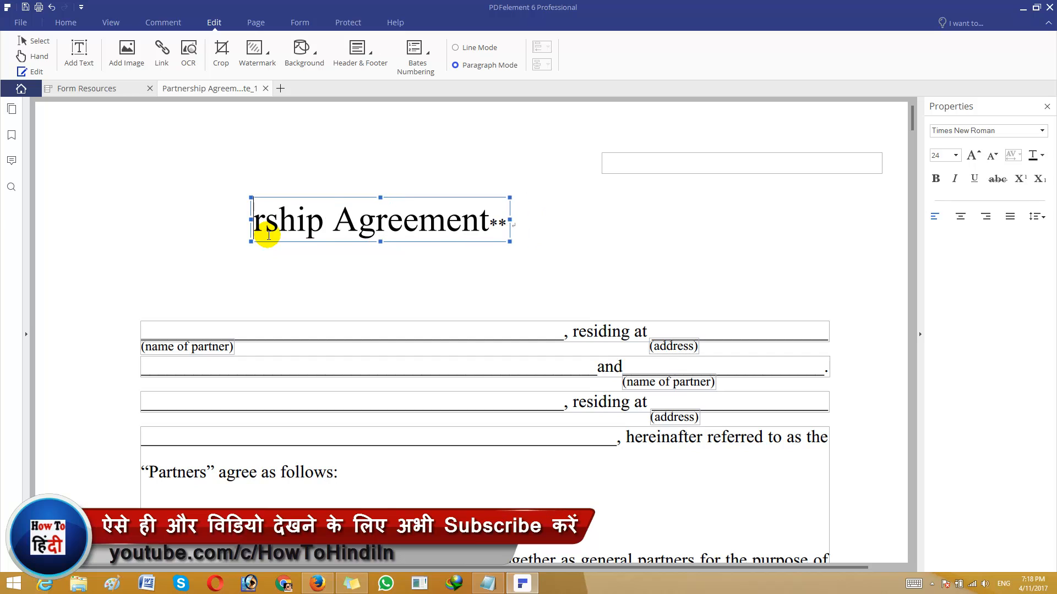
key("Delete")
key("Delete")
key("Delete")
key("Delete")
key("Delete")
key("Delete")
key("Delete")
key("Delete")
key("Delete")
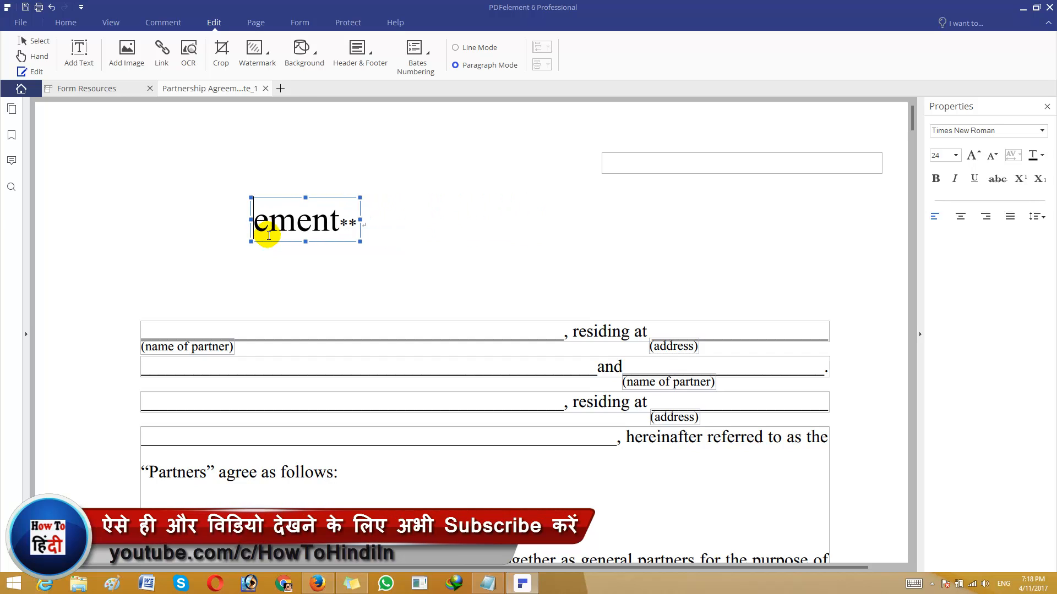
key("Delete")
key("Delete")
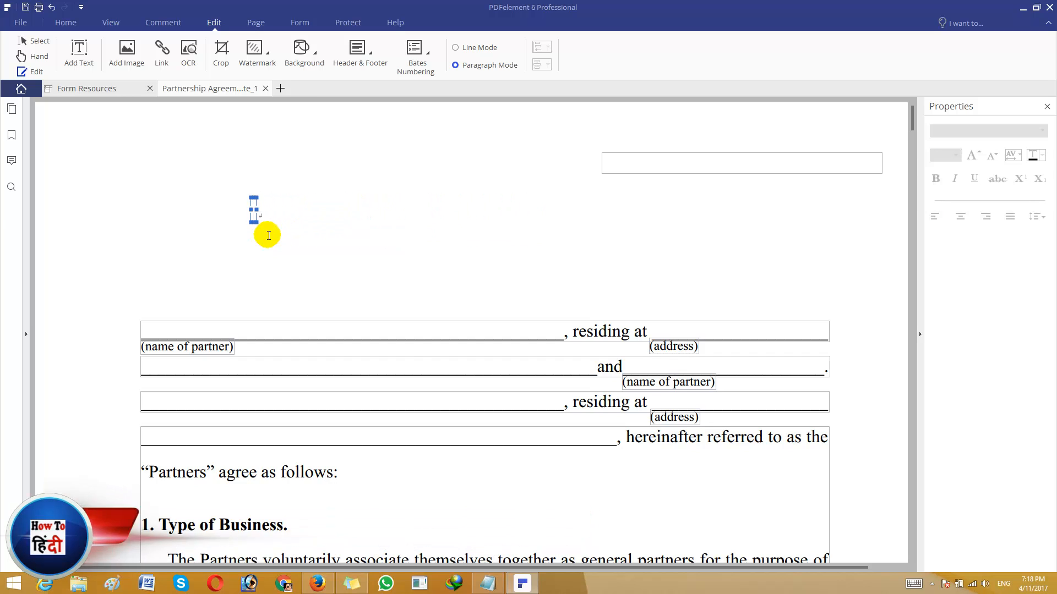
type("How T")
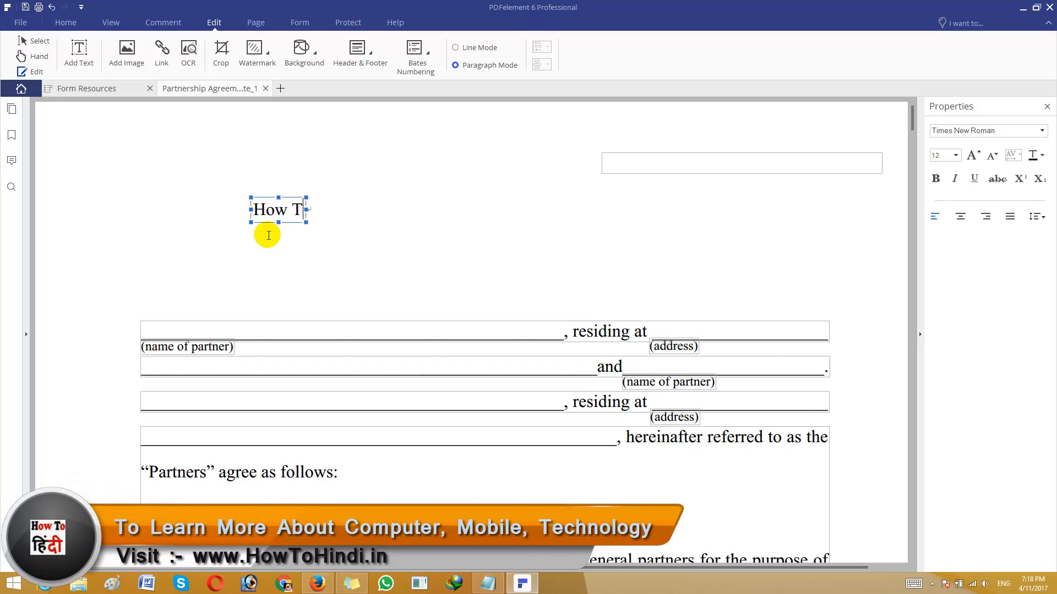
type("o Hindi")
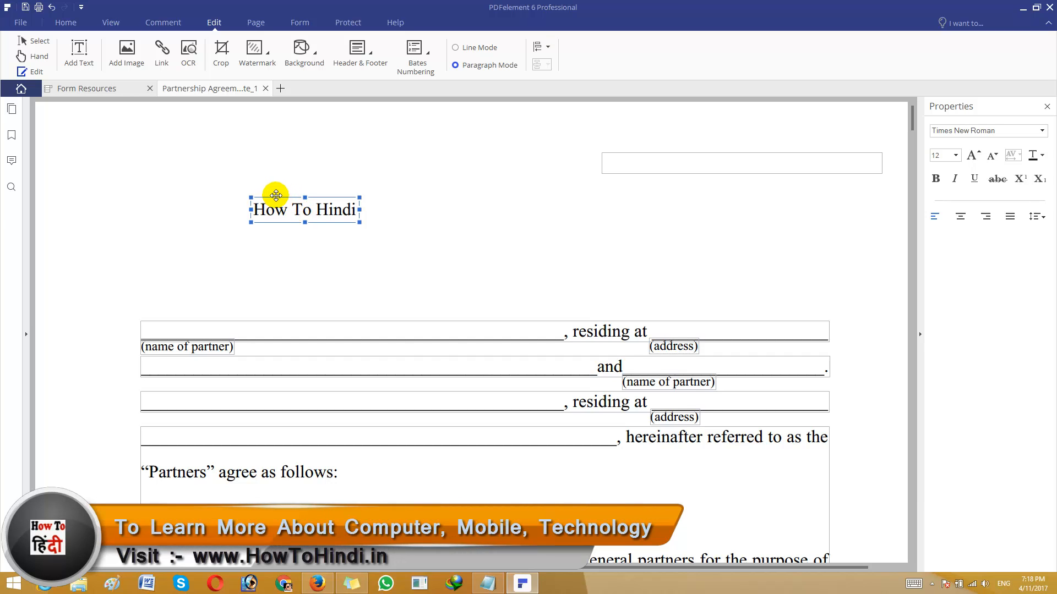
left_click_drag(274, 197, 442, 215)
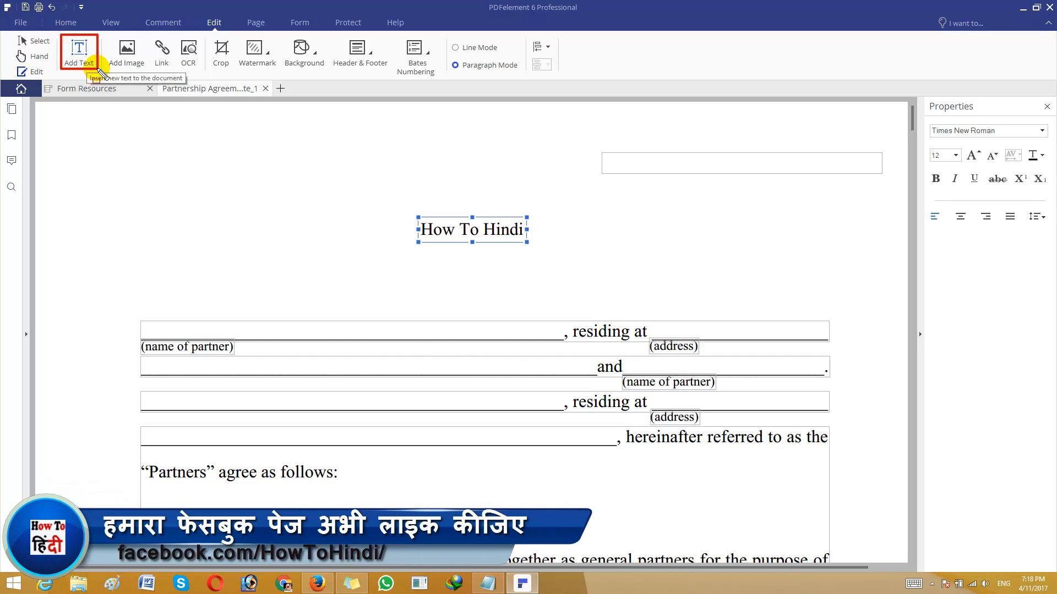
- Add the new text "Search" in the empty box above the title and align it inside the box
left_click(80, 57)
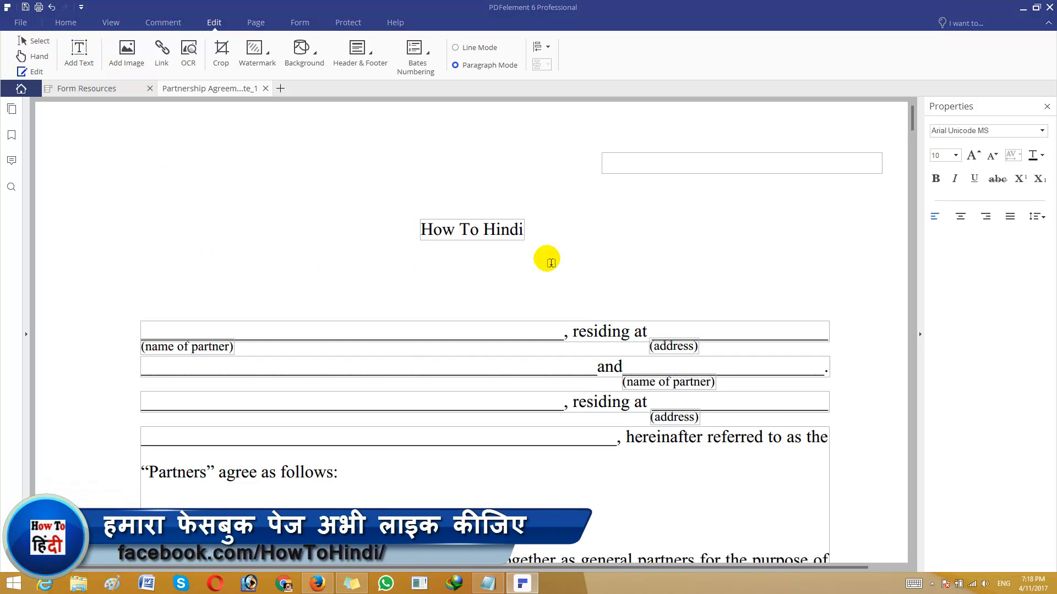
left_click(614, 162)
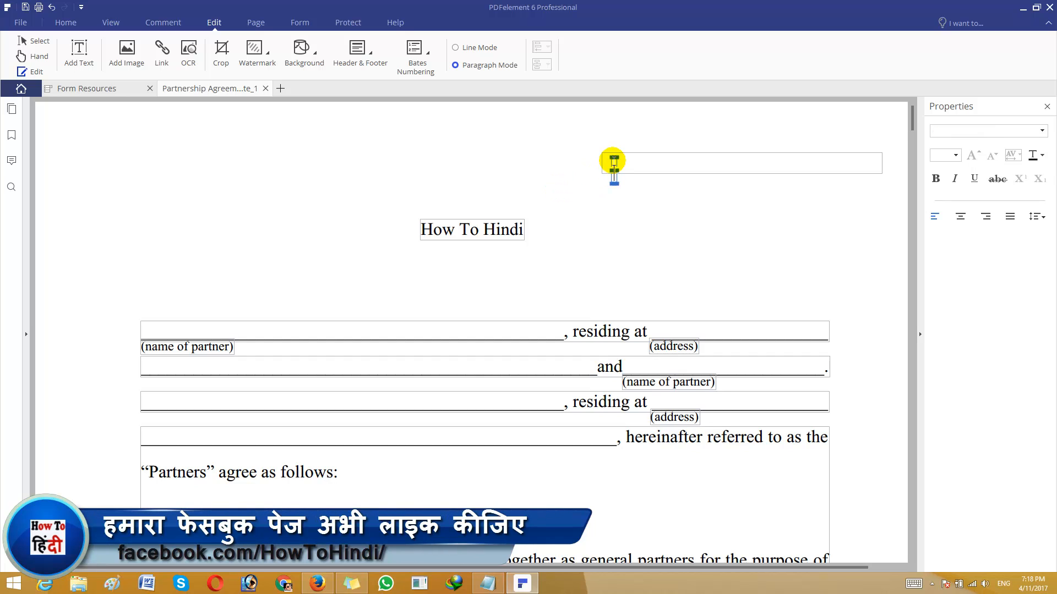
type("Se")
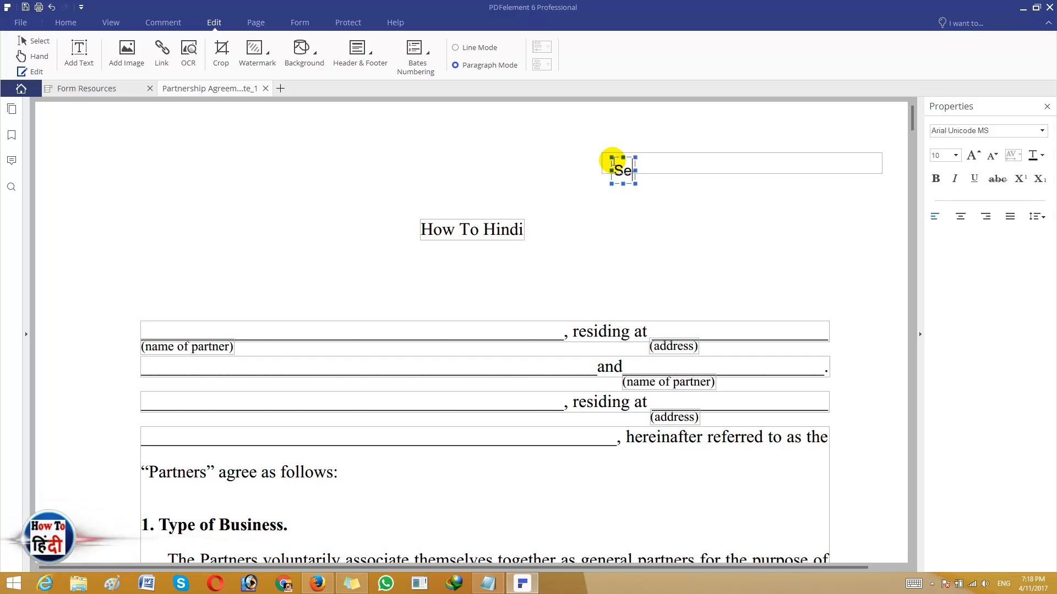
type("arch")
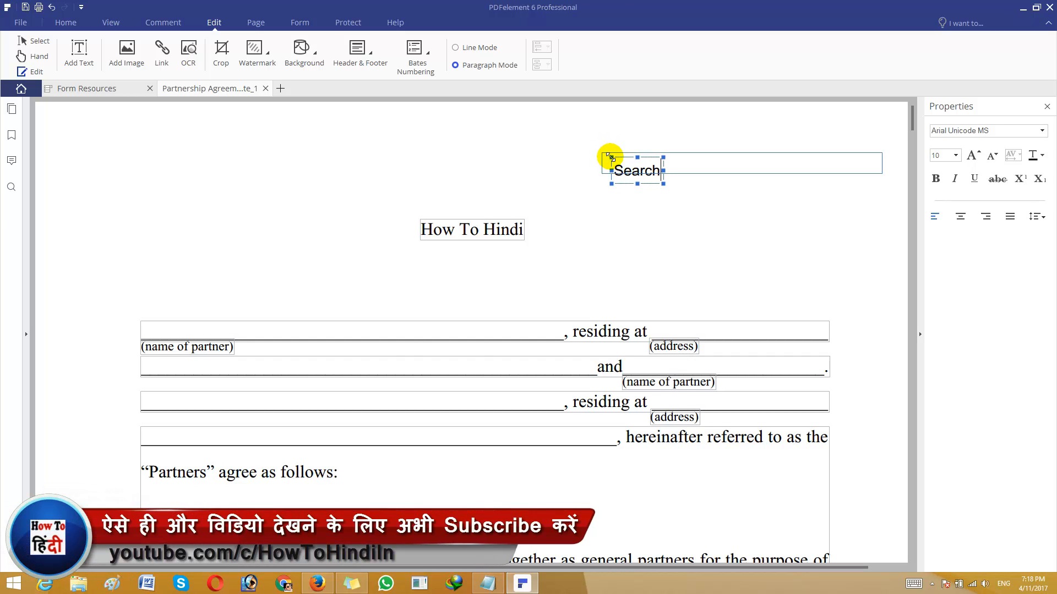
left_click_drag(611, 159, 613, 152)
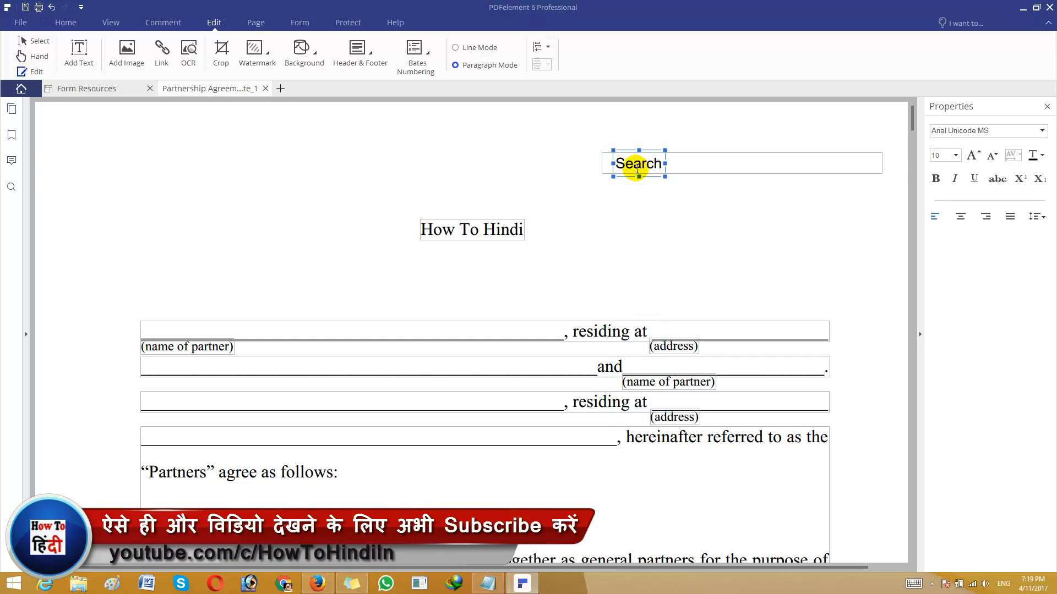
- Change the font of the word "Search" to Adobe Gothic Std B
double_click(637, 164)
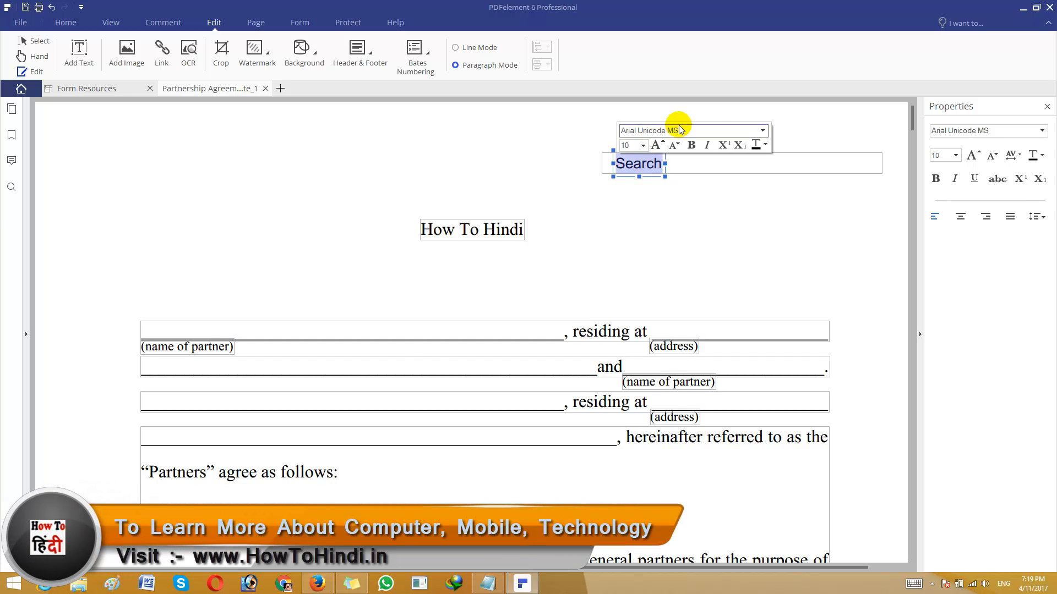
left_click(763, 130)
scroll(639, 160, "down", 2)
left_click(650, 162)
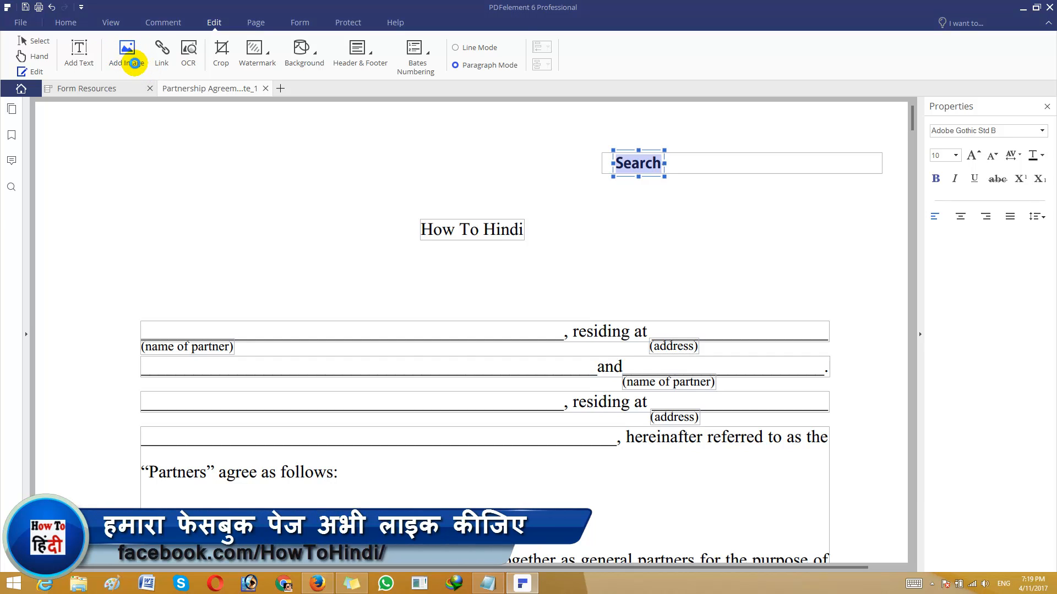
- Insert the picture "transparent how to hindi" and shrink it to a small logo below the right end of the "Search" box
left_click(132, 63)
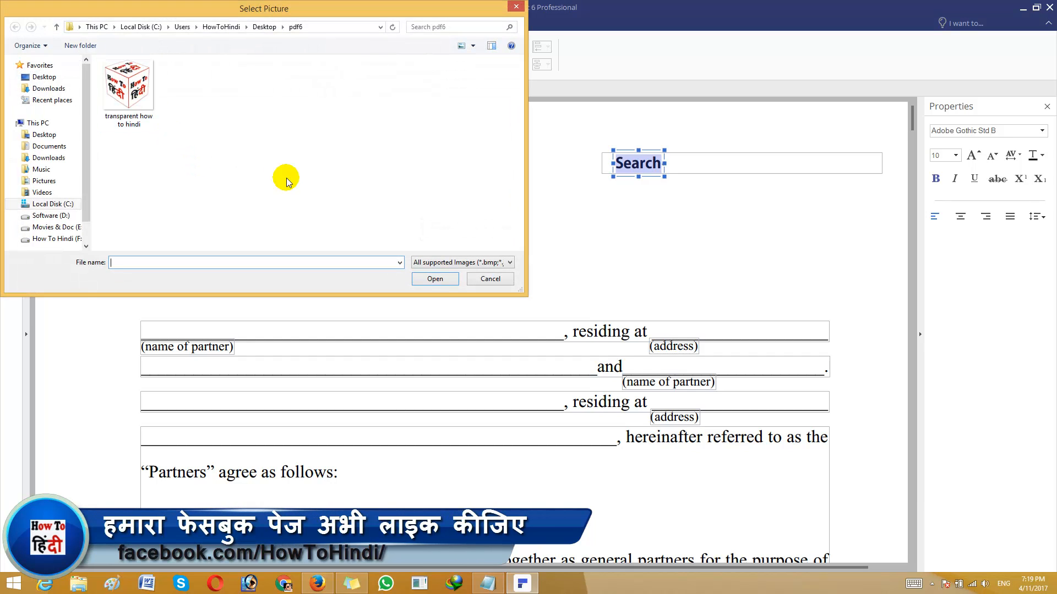
left_click(122, 86)
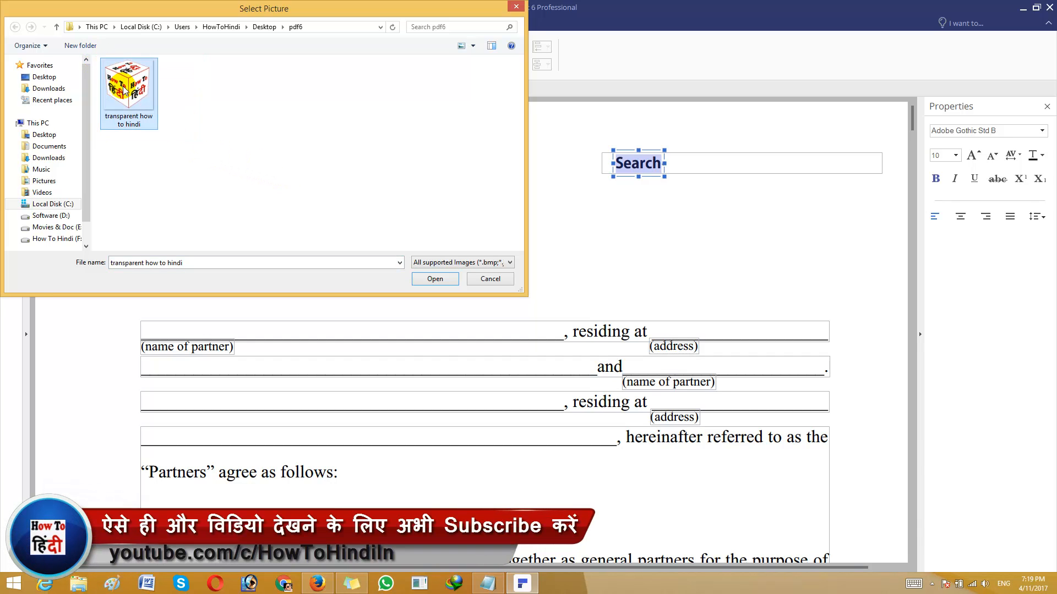
left_click(435, 279)
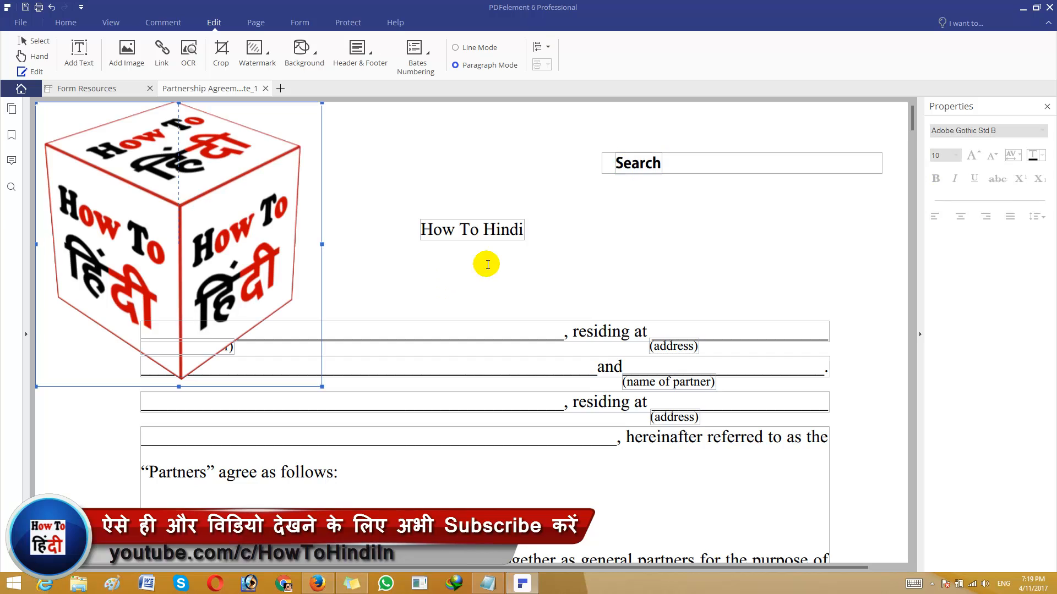
left_click_drag(221, 177, 526, 215)
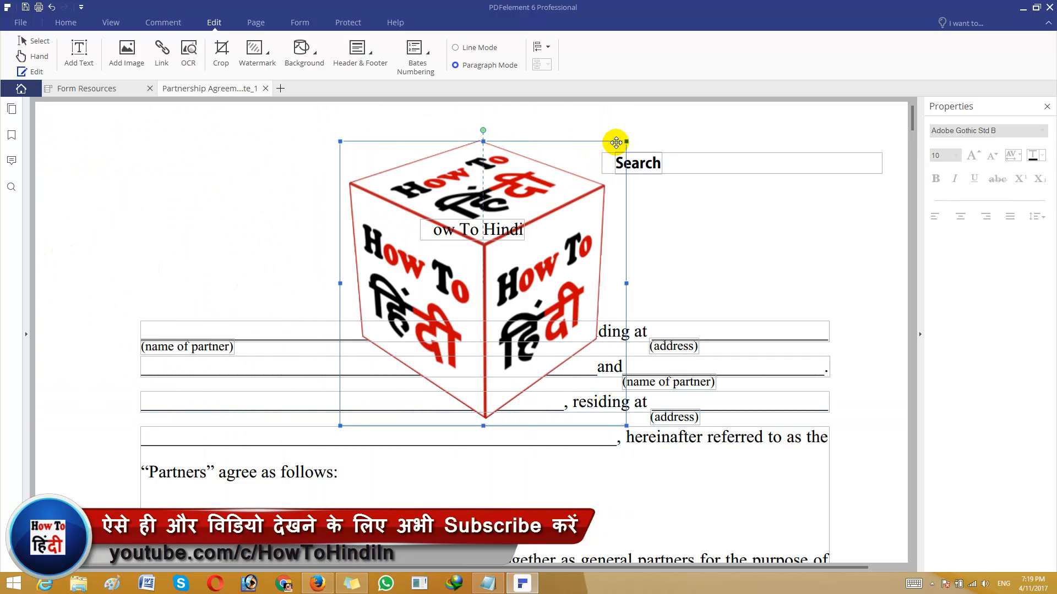
left_click_drag(625, 142, 842, 216)
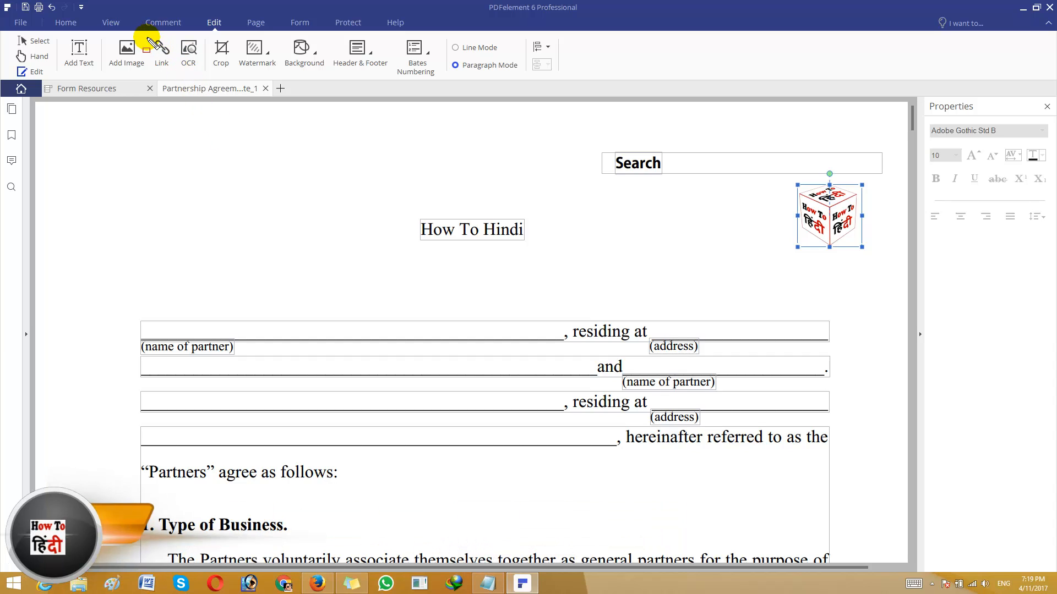
- Draw a link area over the "How To Hindi" title and set its link type to Invisible rectangle
left_click(160, 50)
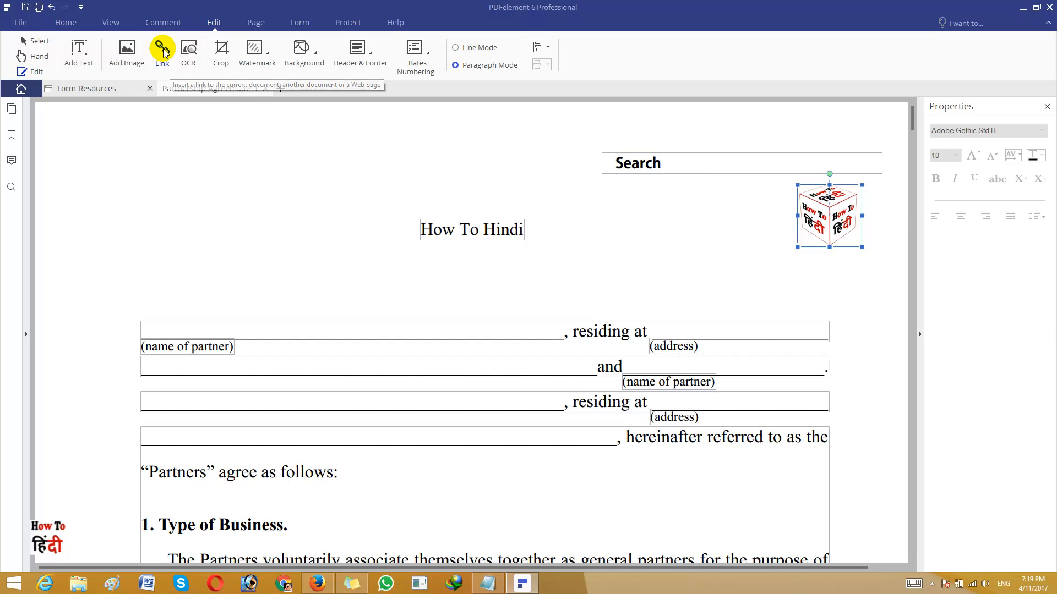
left_click(163, 51)
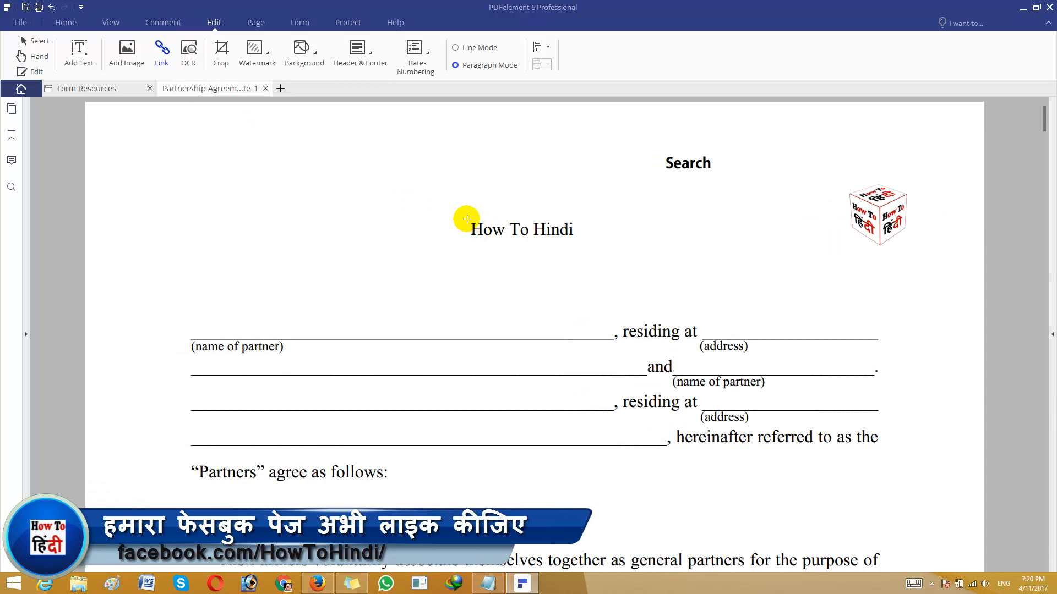
left_click_drag(465, 219, 572, 238)
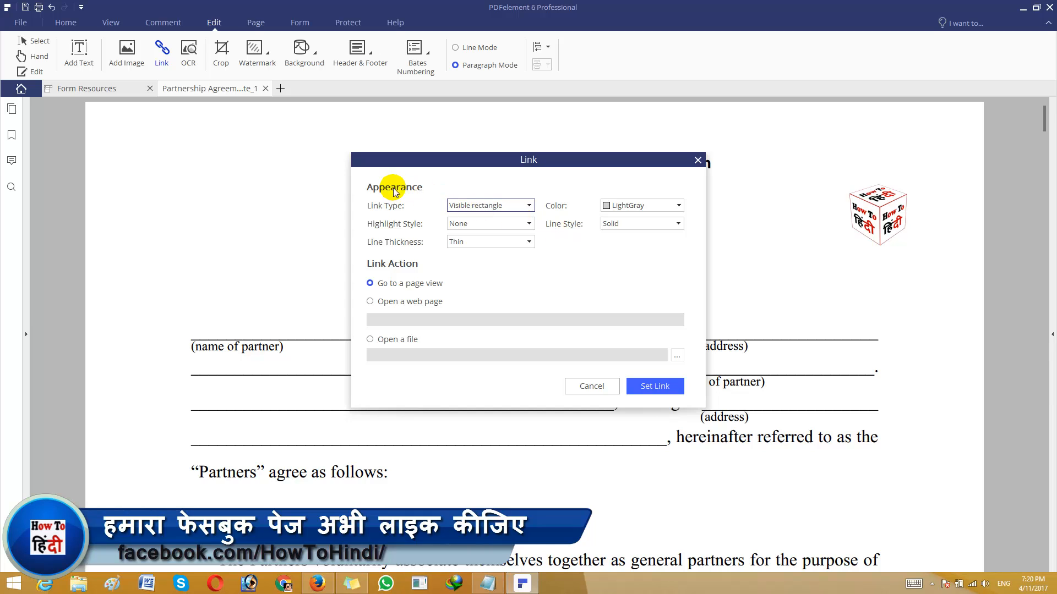
left_click_drag(355, 178, 430, 197)
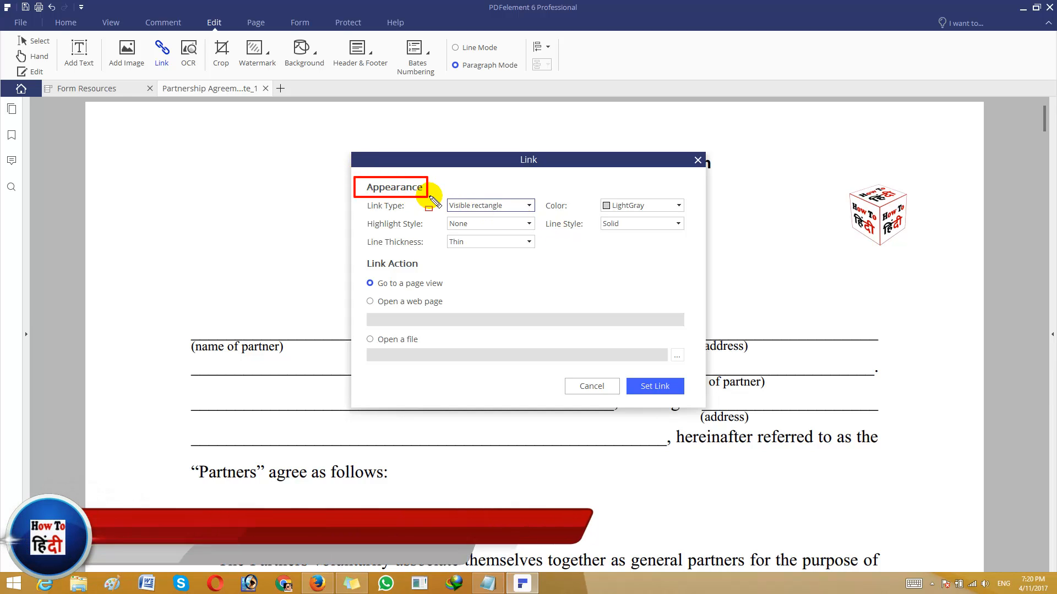
left_click(474, 206)
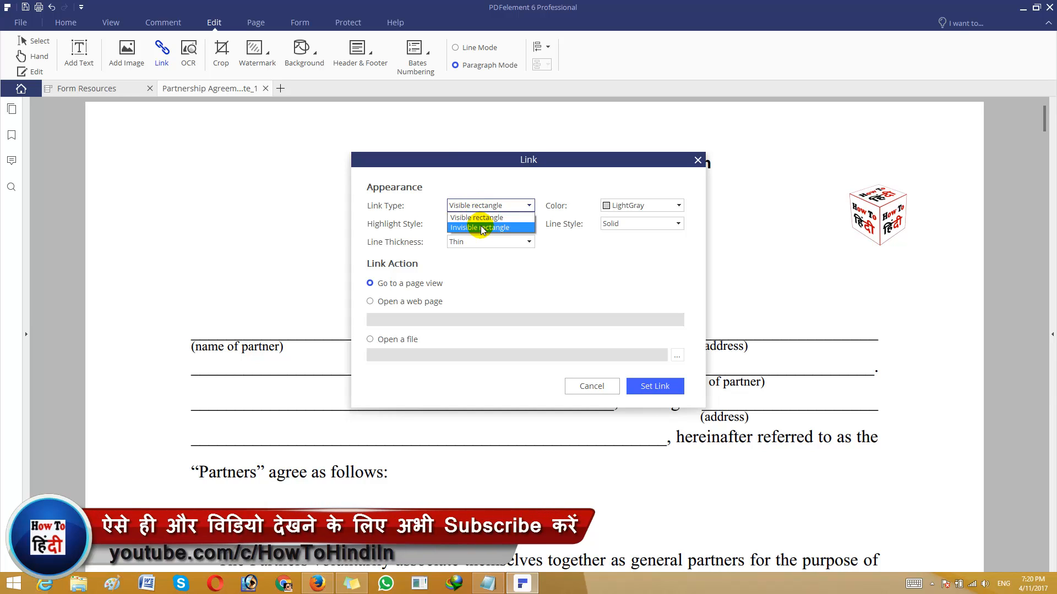
left_click(481, 227)
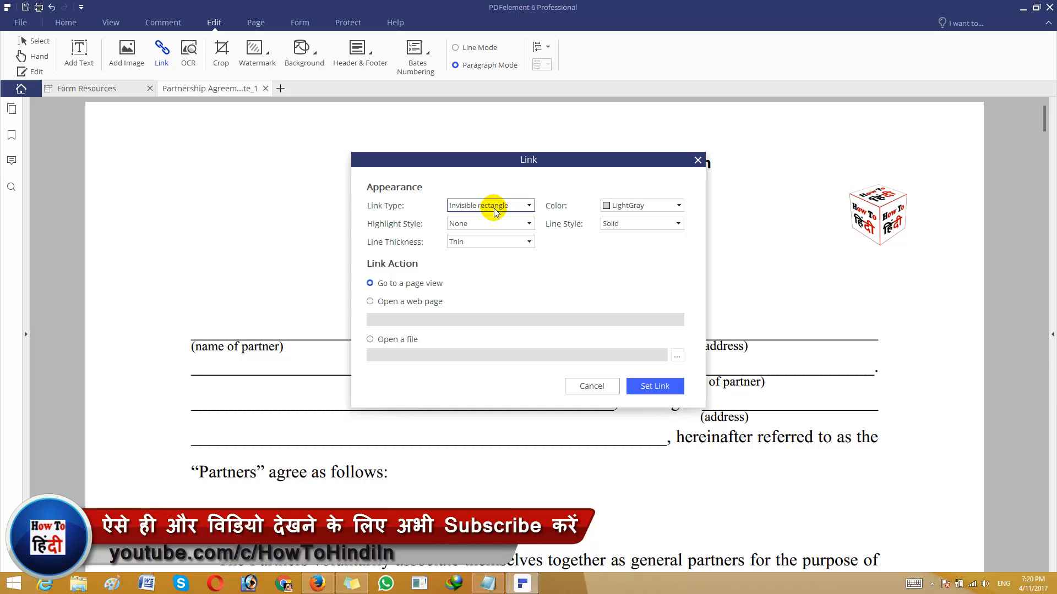
key("ctrl+shift+d")
left_click_drag(359, 256, 434, 271)
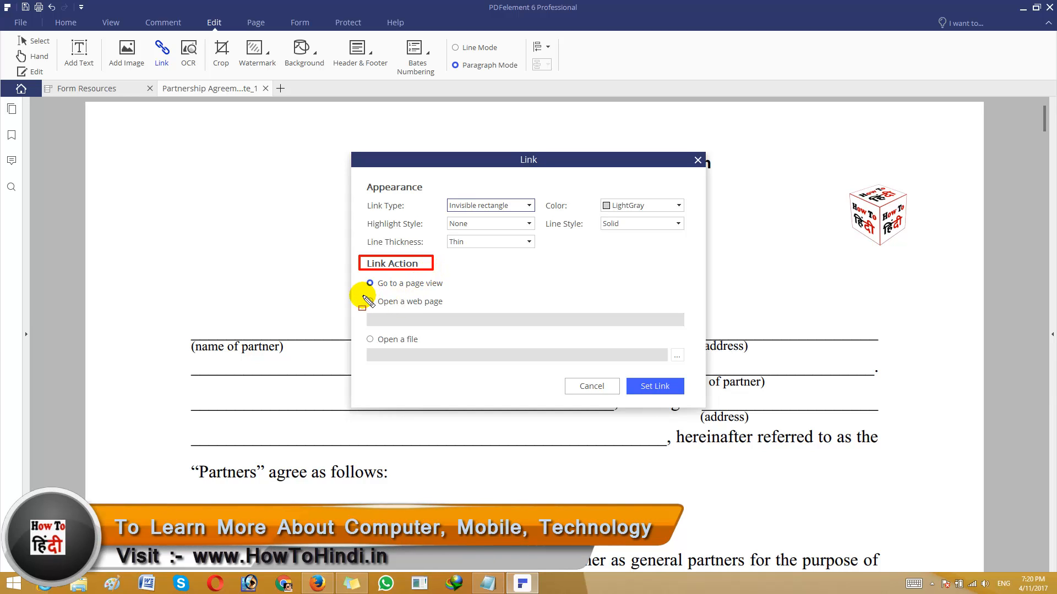
left_click_drag(362, 296, 446, 309)
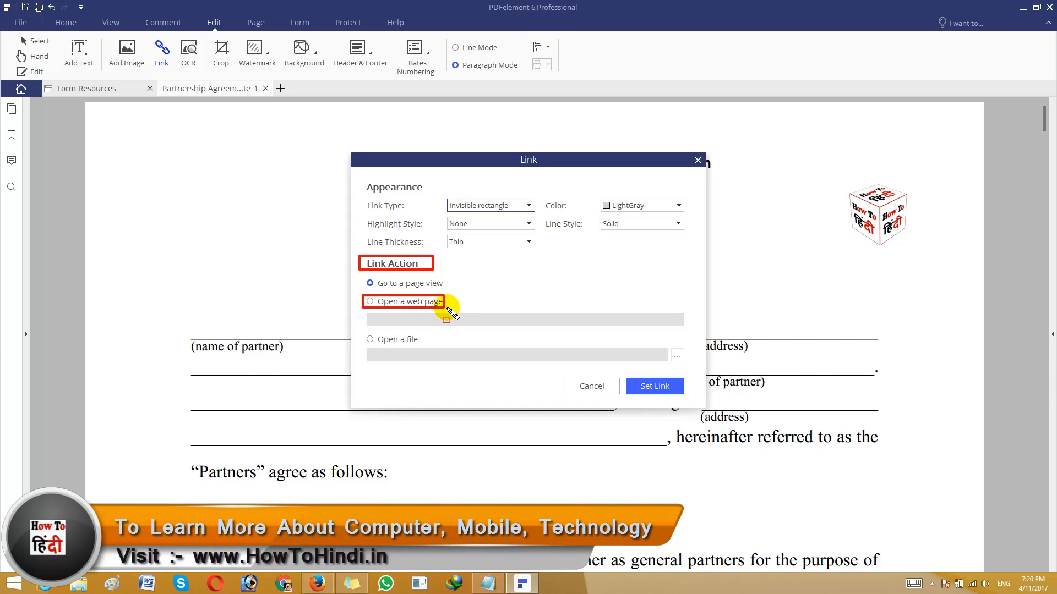
left_click(370, 301)
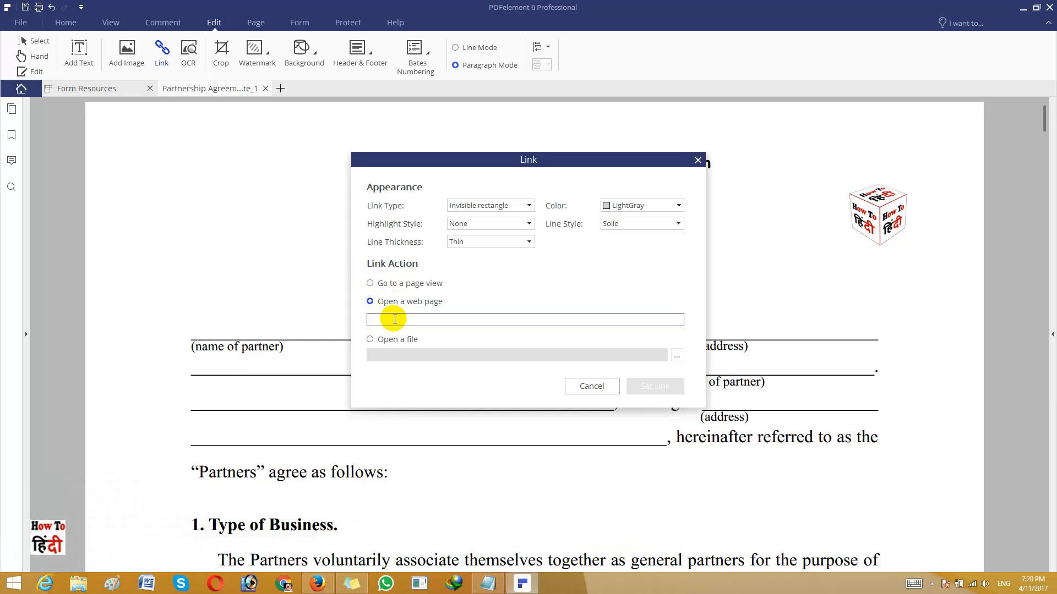
type("howtohind")
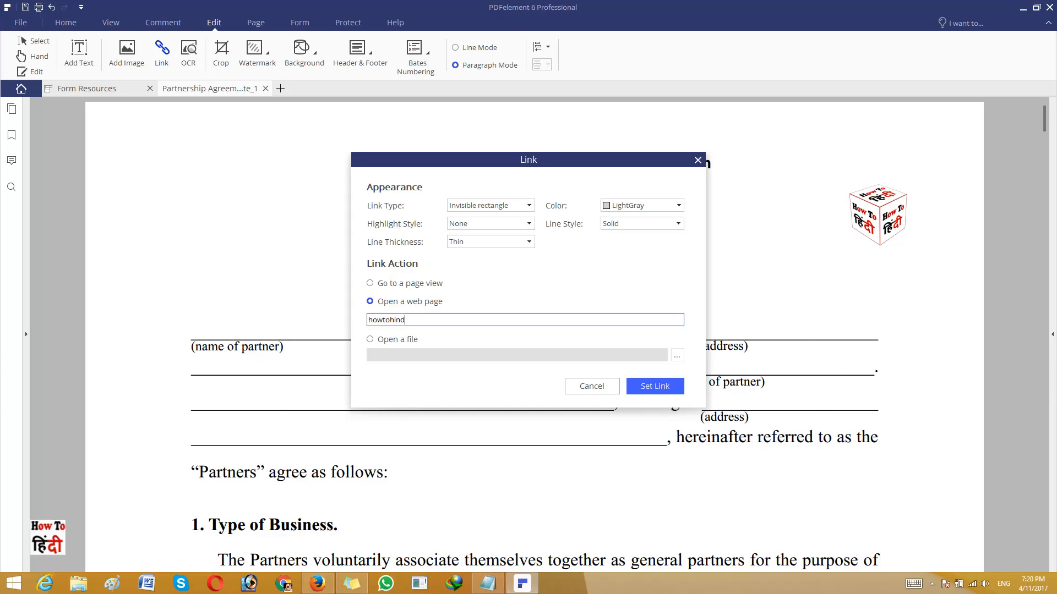
type("i.in")
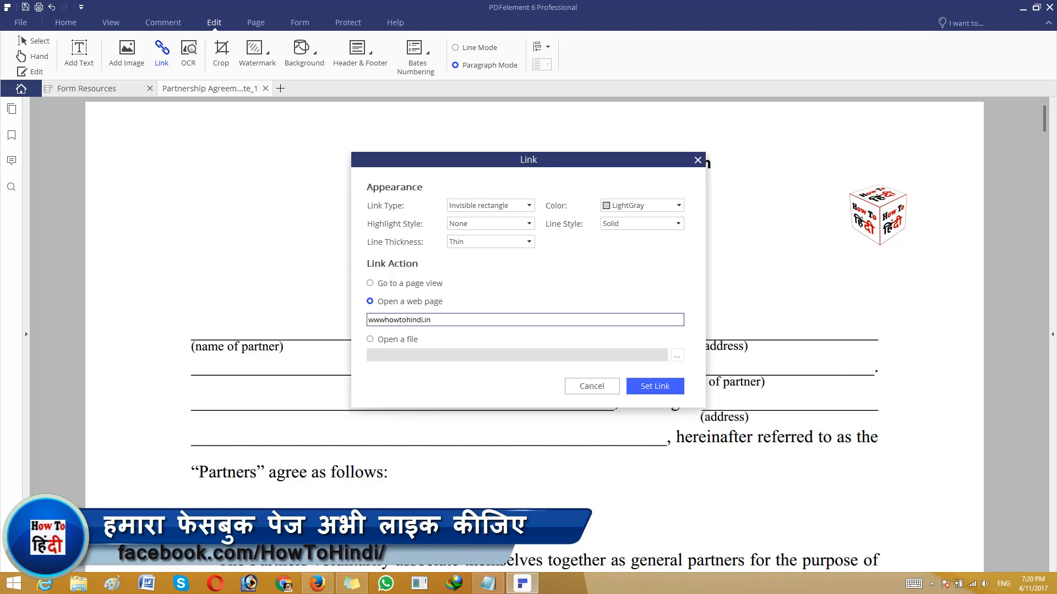
type(".")
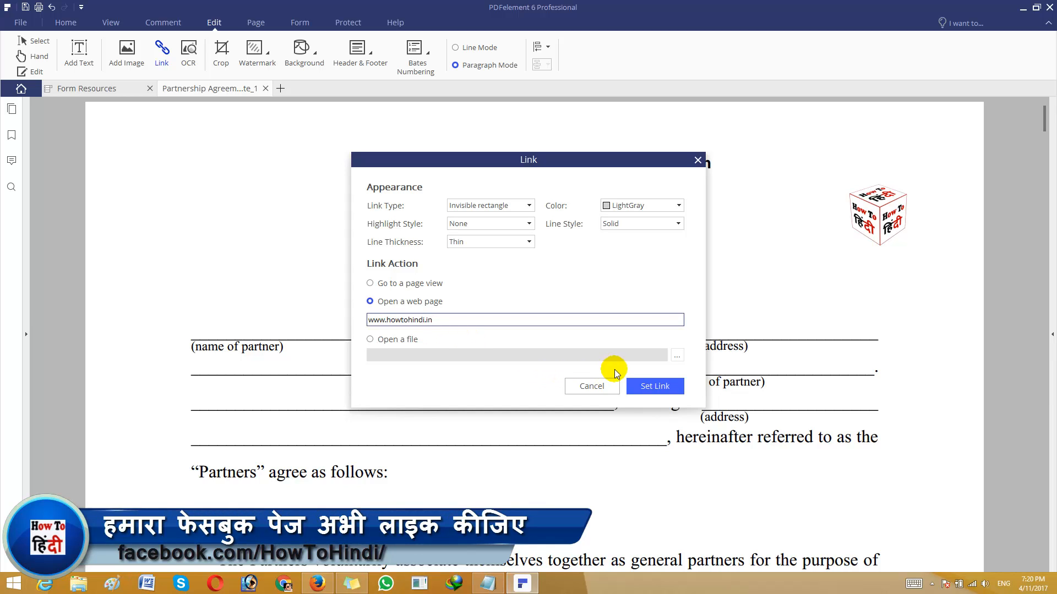
left_click(672, 388)
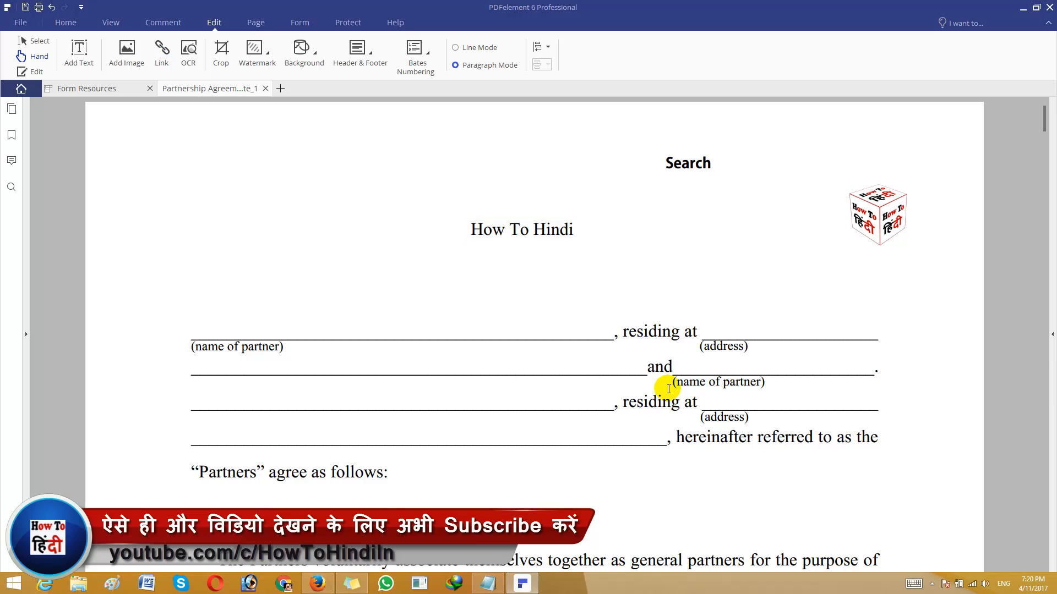
- Test the web link on the "How To Hindi" title and dismiss the request to open the page
mouse_move(535, 234)
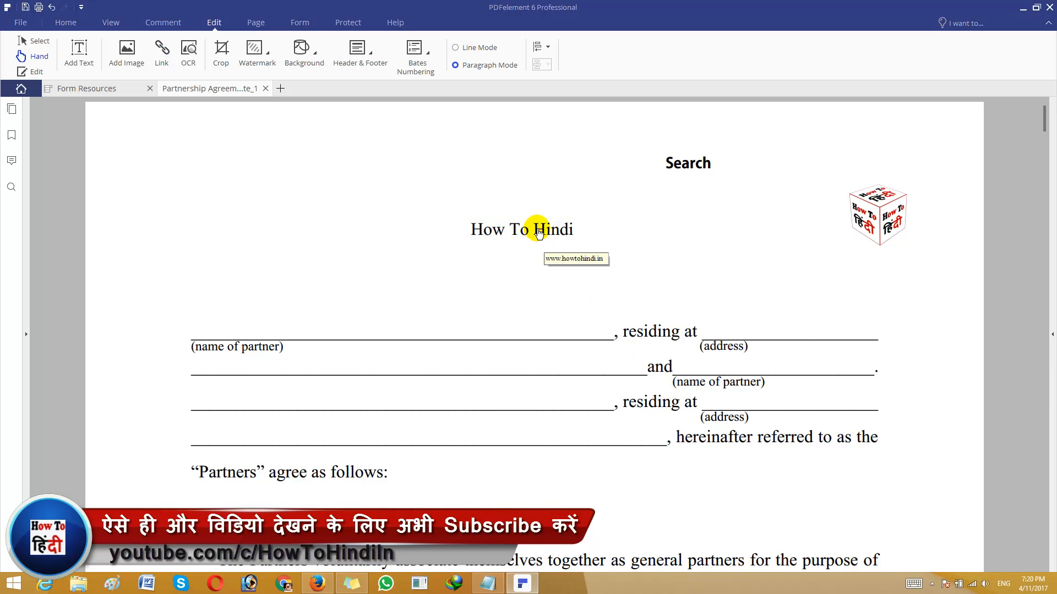
left_click(538, 233)
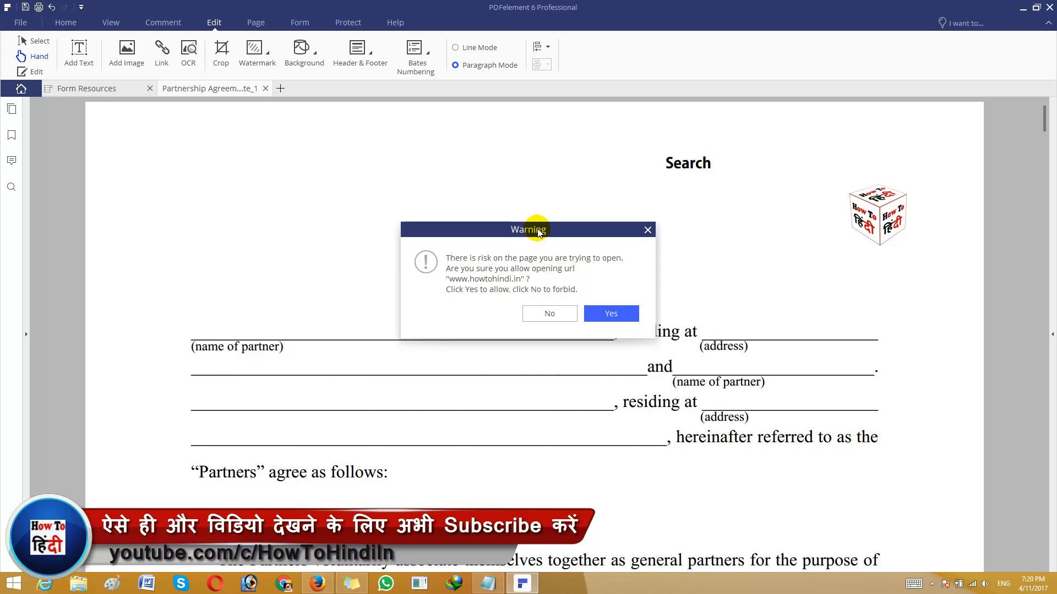
left_click(648, 231)
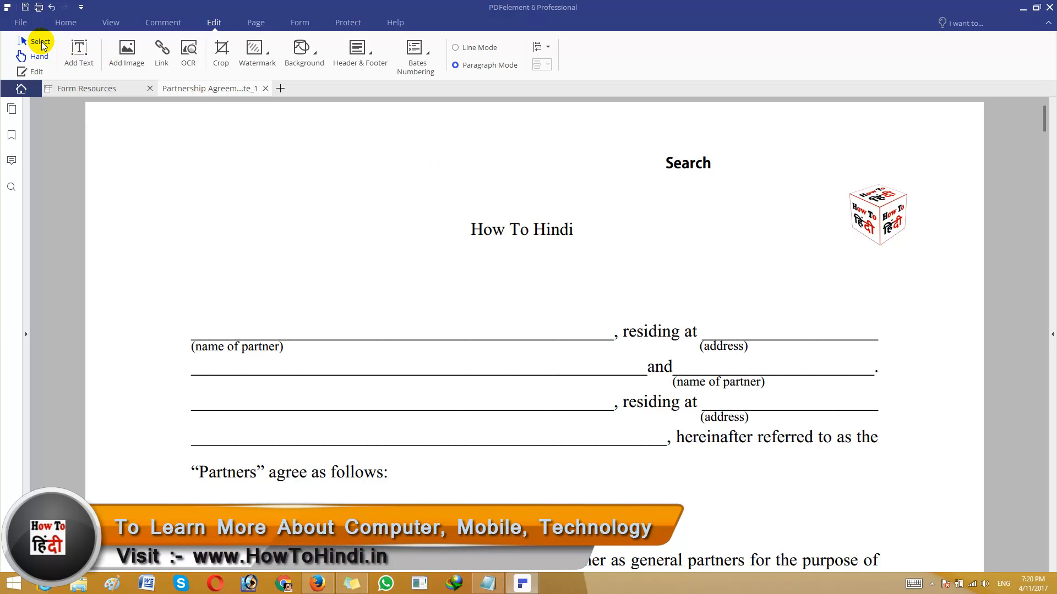
left_click(41, 43)
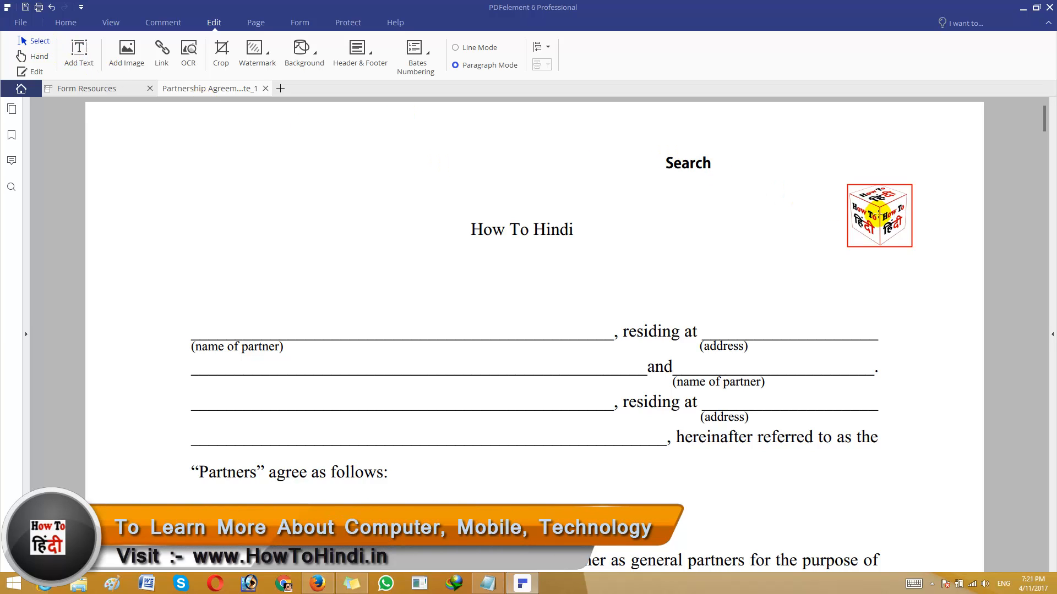
right_click(879, 215)
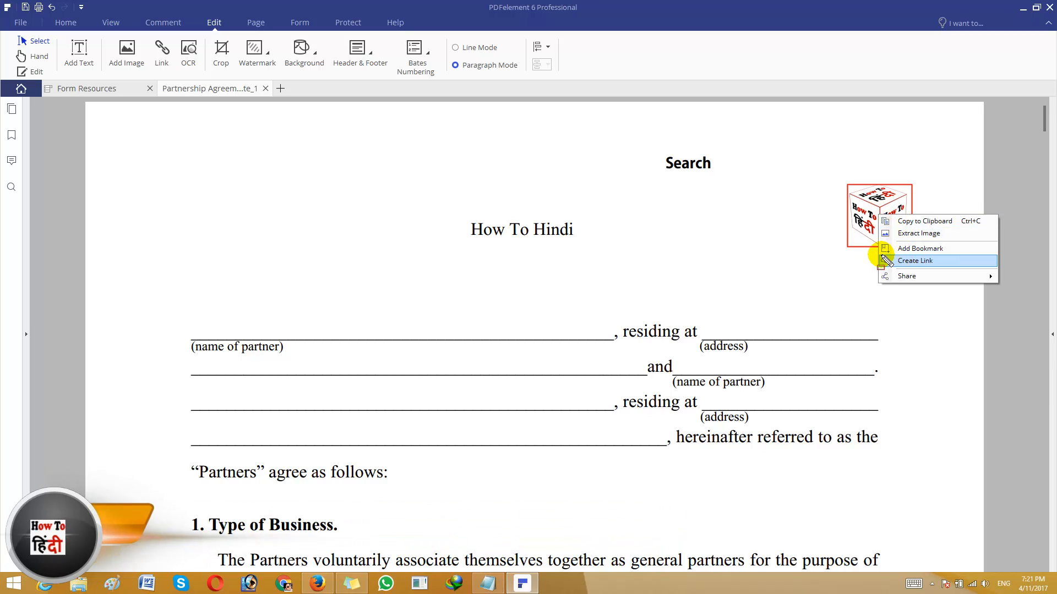
left_click(900, 262)
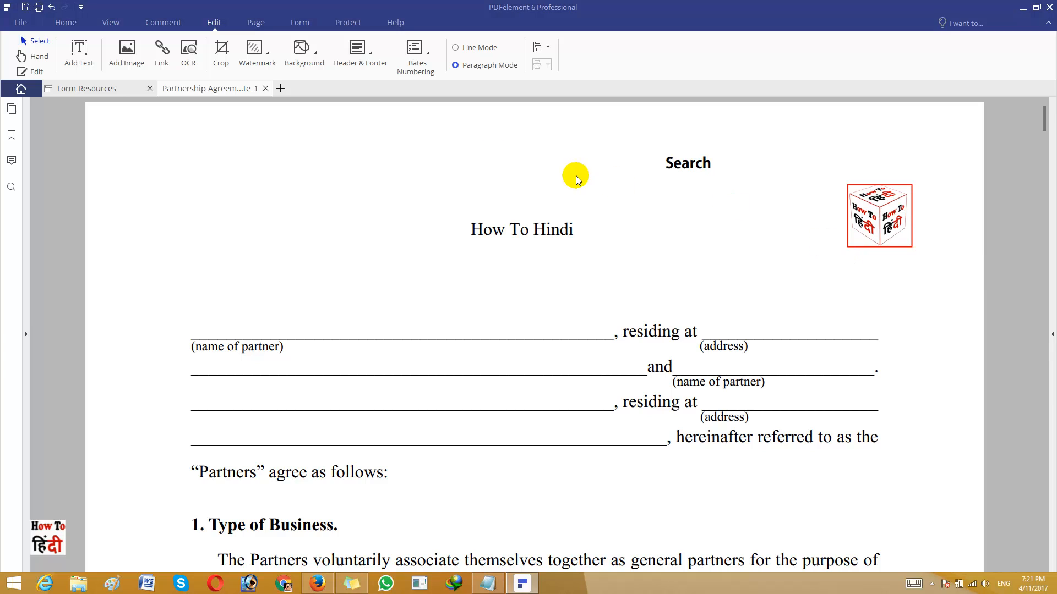
left_click(164, 51)
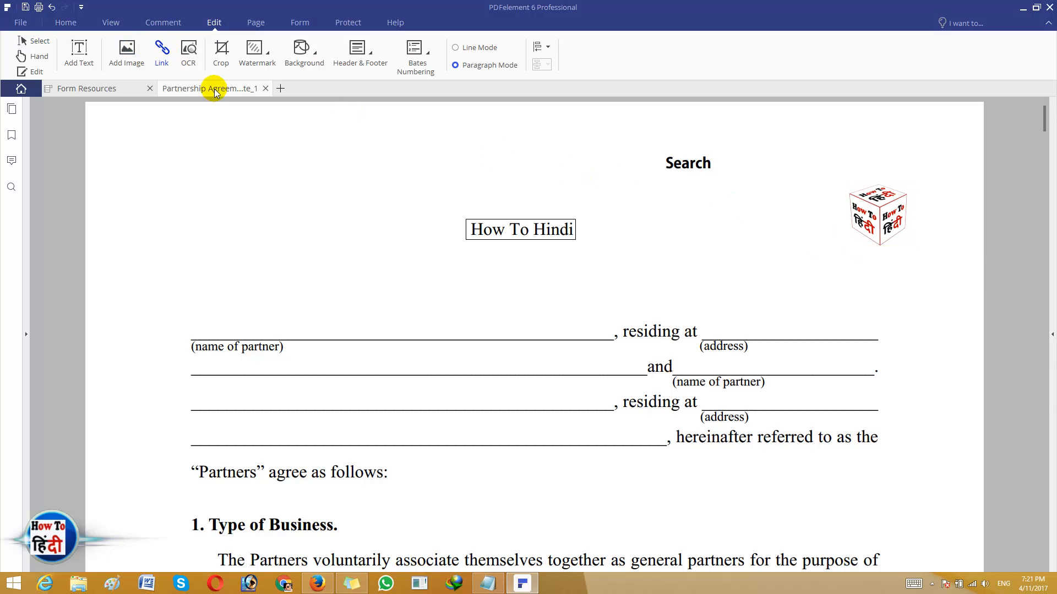
left_click_drag(839, 181, 916, 248)
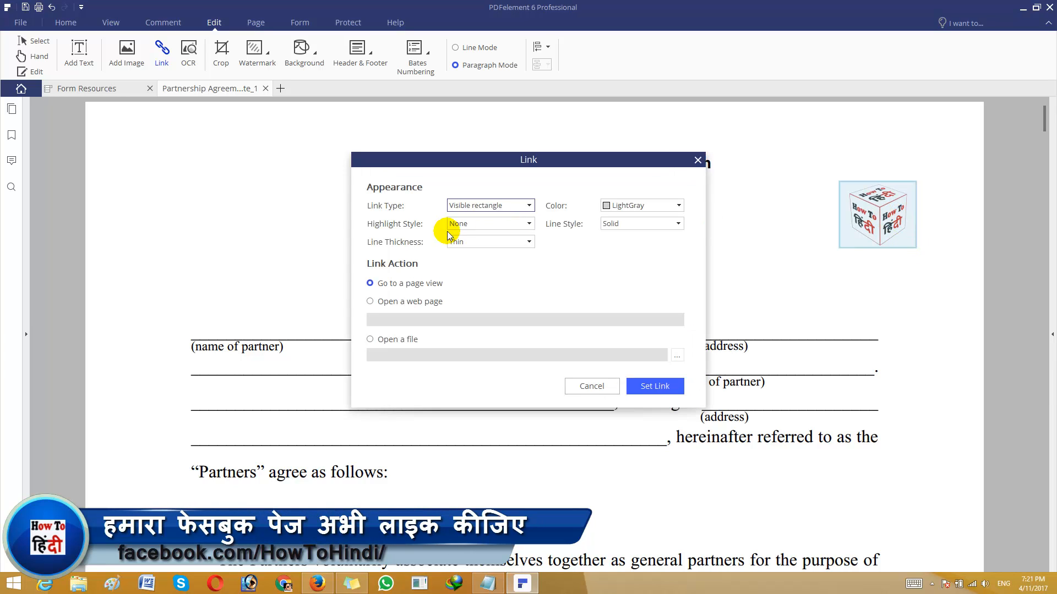
left_click(698, 160)
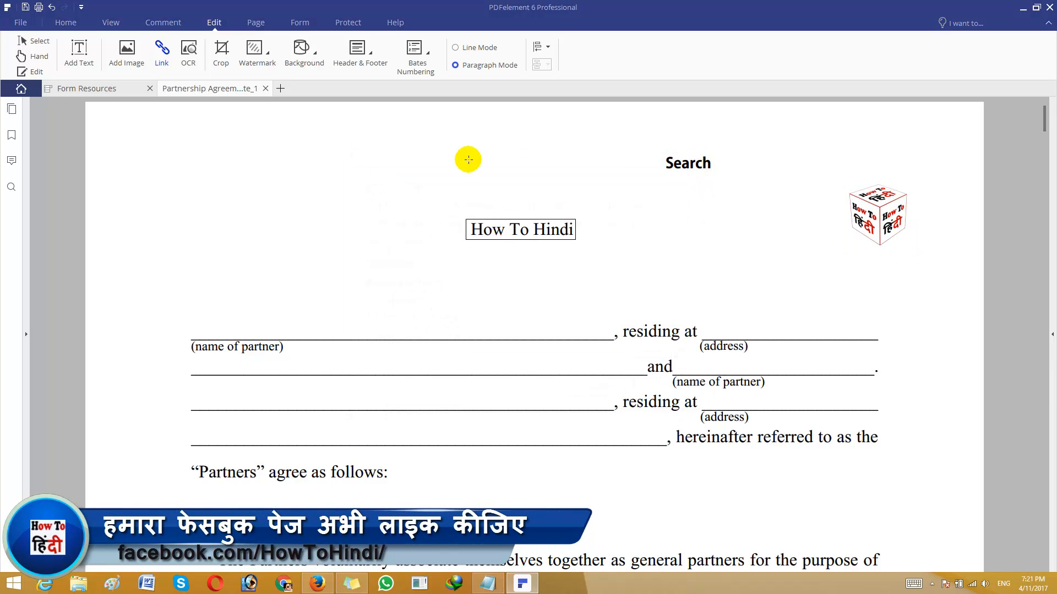
- Run OCR on the agreement with English as the language to produce an editable copy
left_click_drag(172, 37, 194, 63)
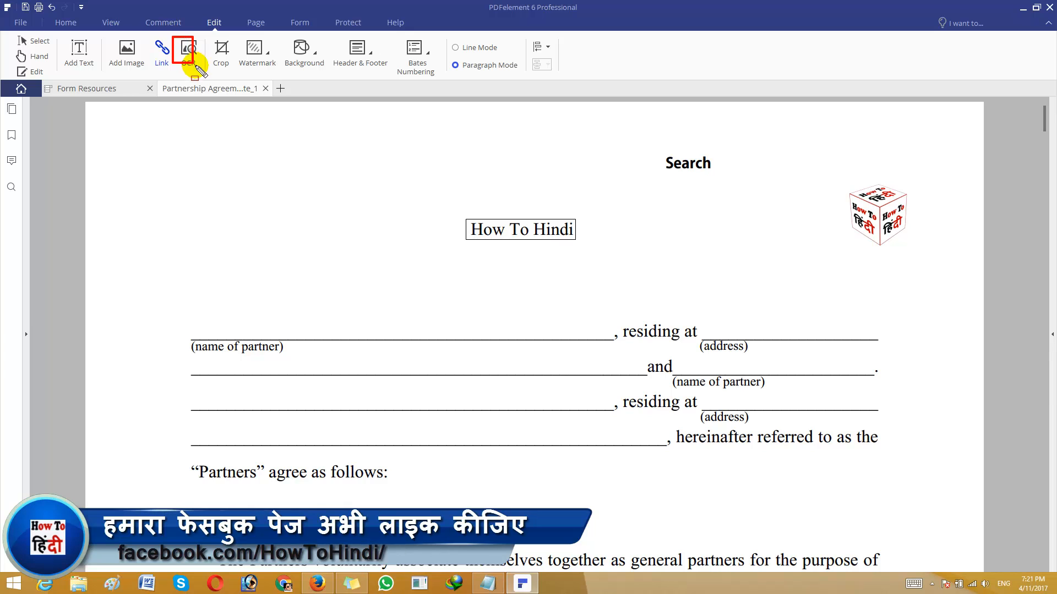
key("Escape")
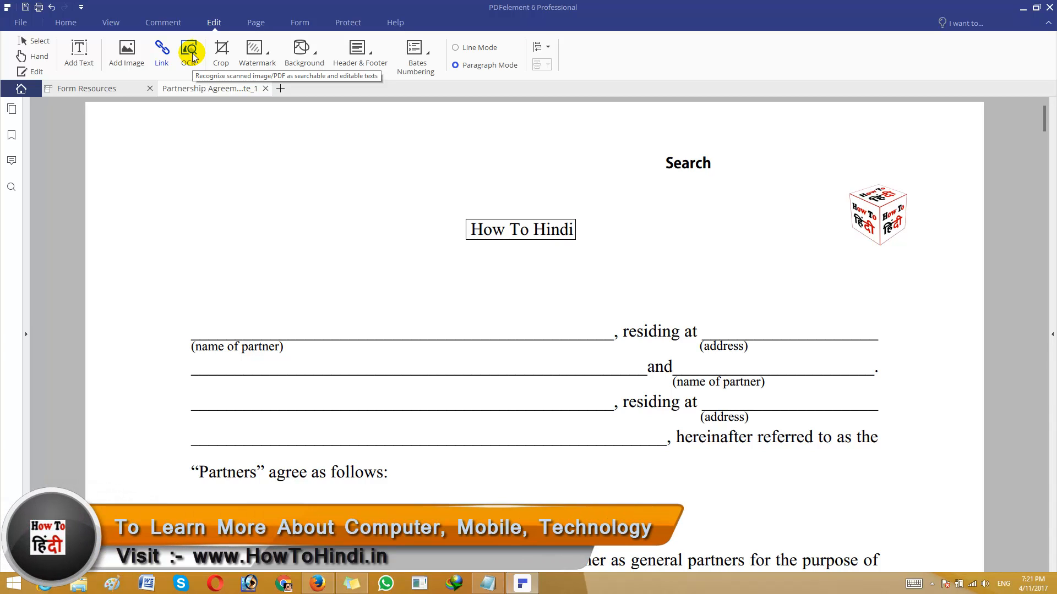
left_click(189, 53)
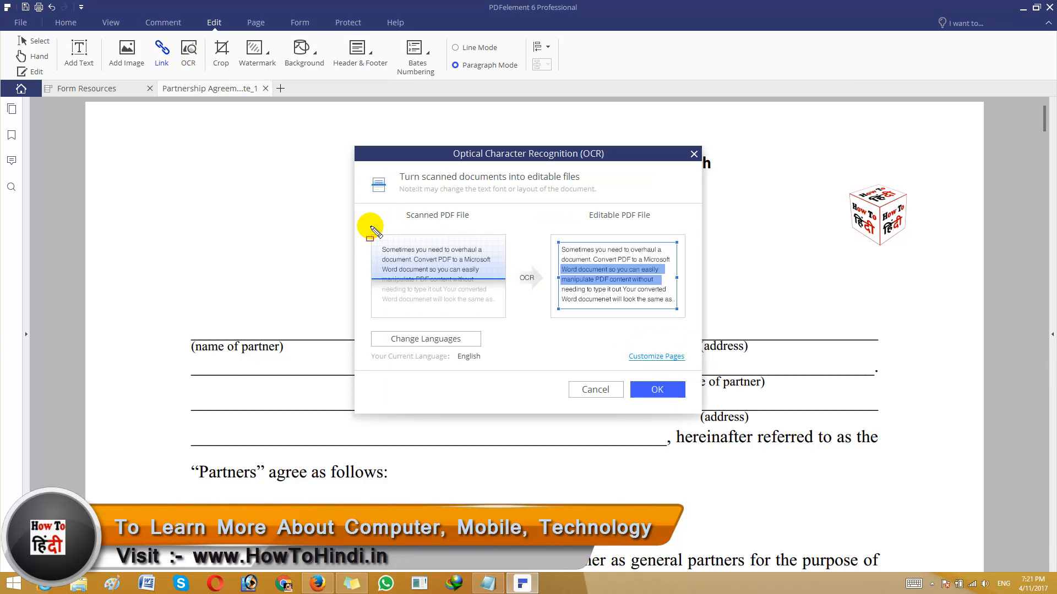
left_click_drag(360, 228, 515, 324)
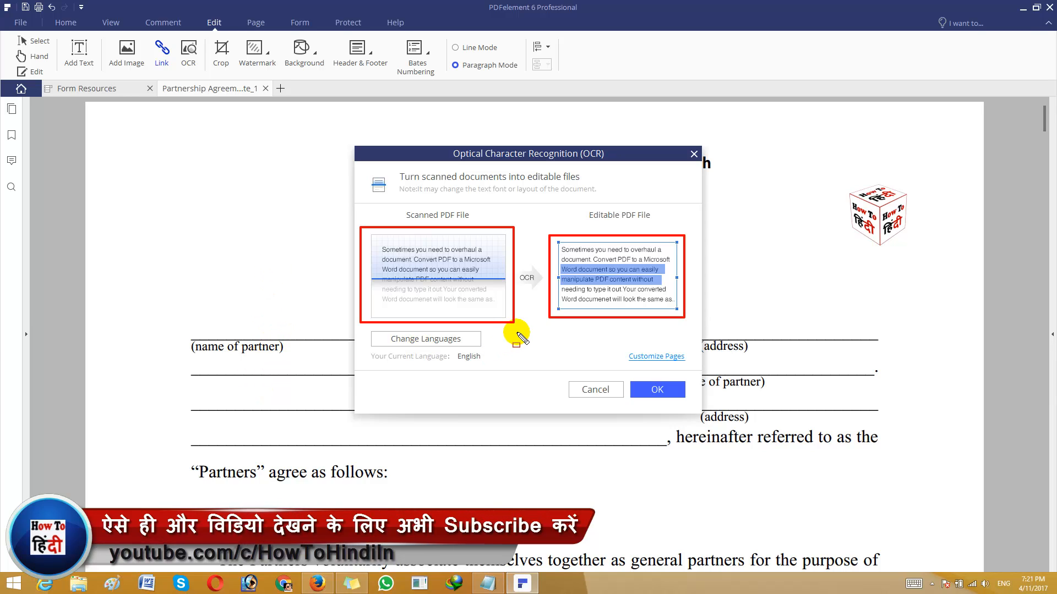
left_click(677, 394)
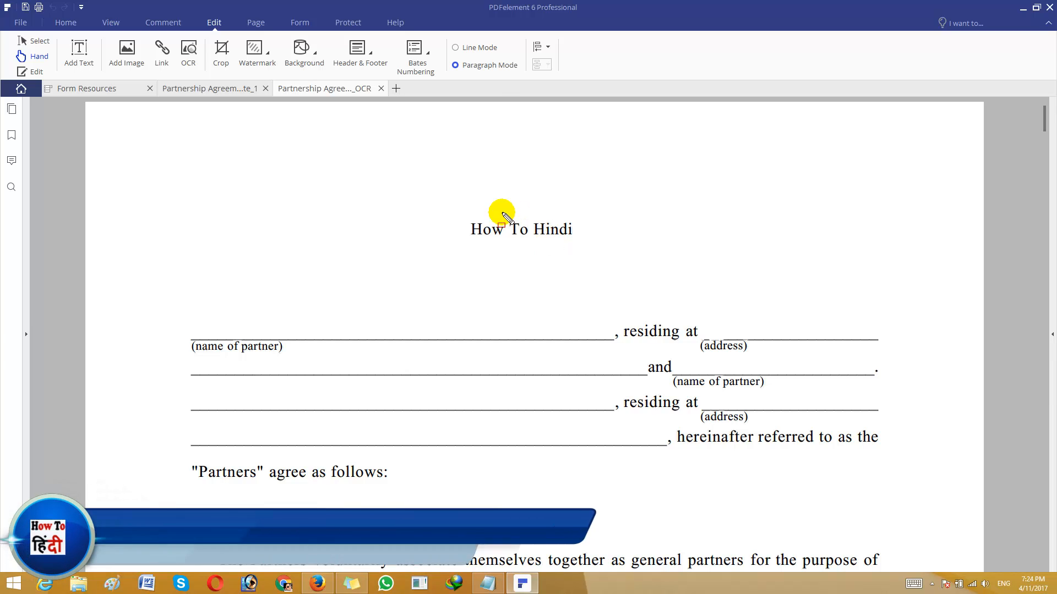
- Inspect the title in the OCR copy and return to the original Partnership Agreement document
left_click_drag(458, 211, 588, 245)
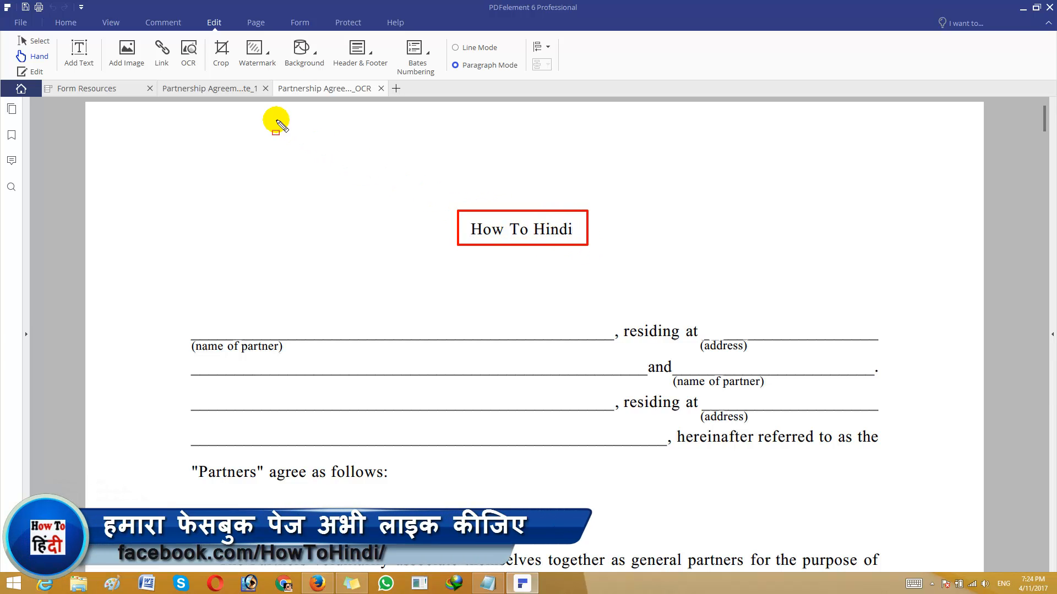
left_click_drag(156, 83, 385, 97)
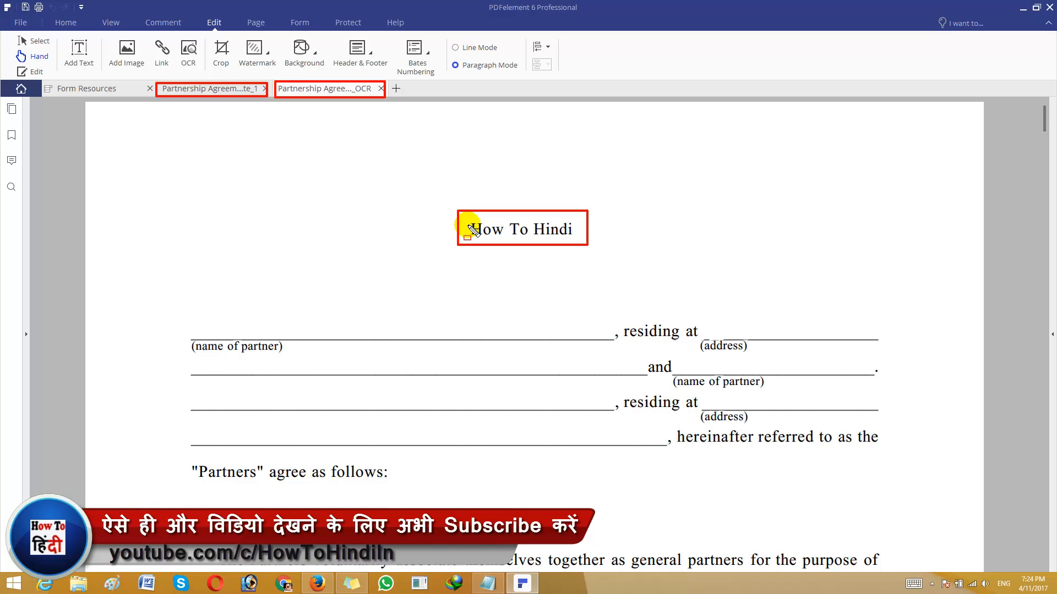
left_click(228, 96)
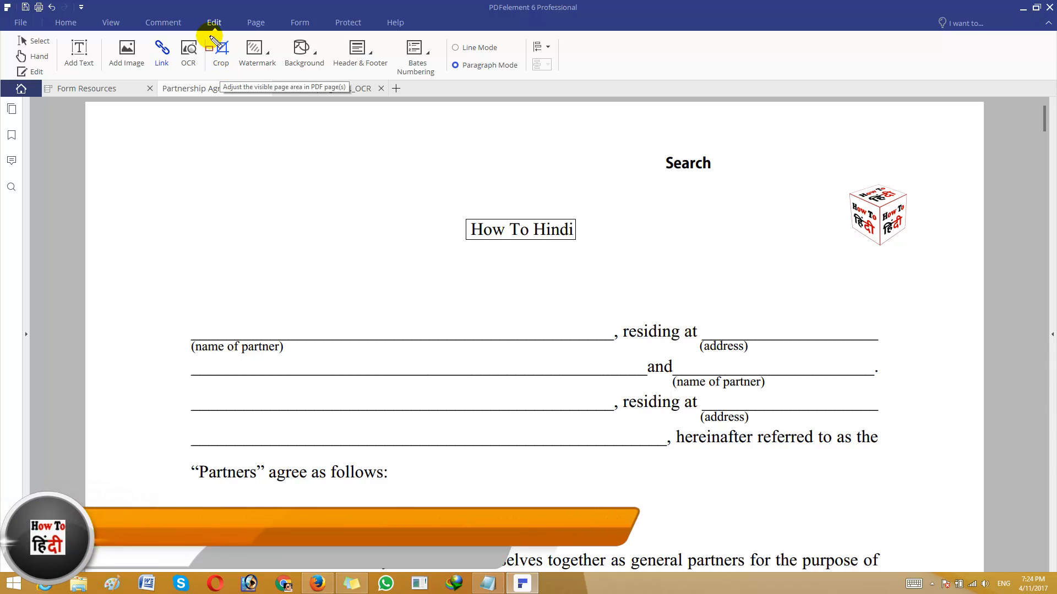
- Examine the text and file source options for a new watermark, and leave without adding one
left_click(255, 55)
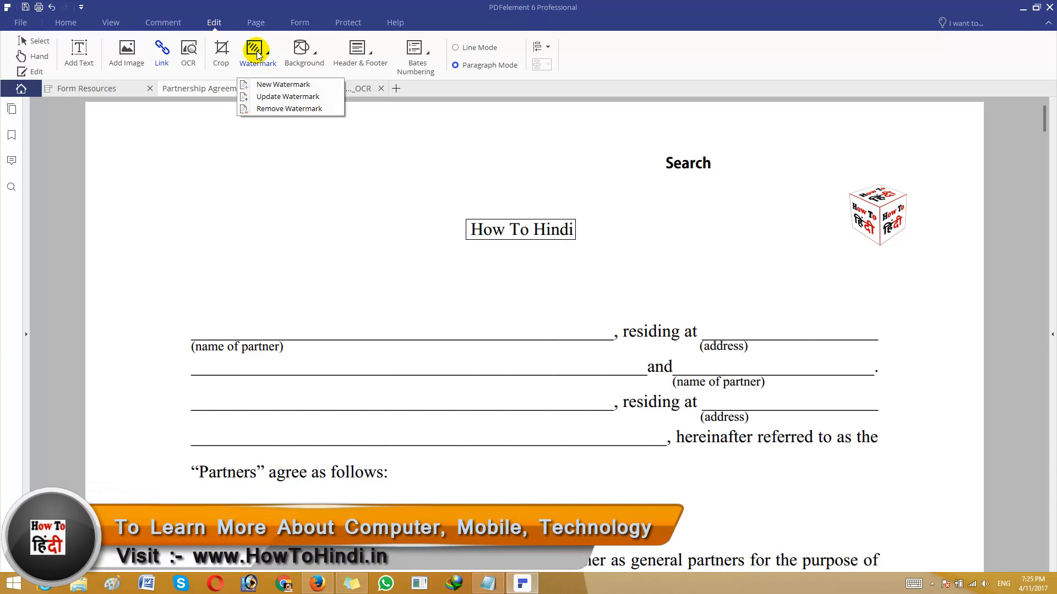
left_click(274, 85)
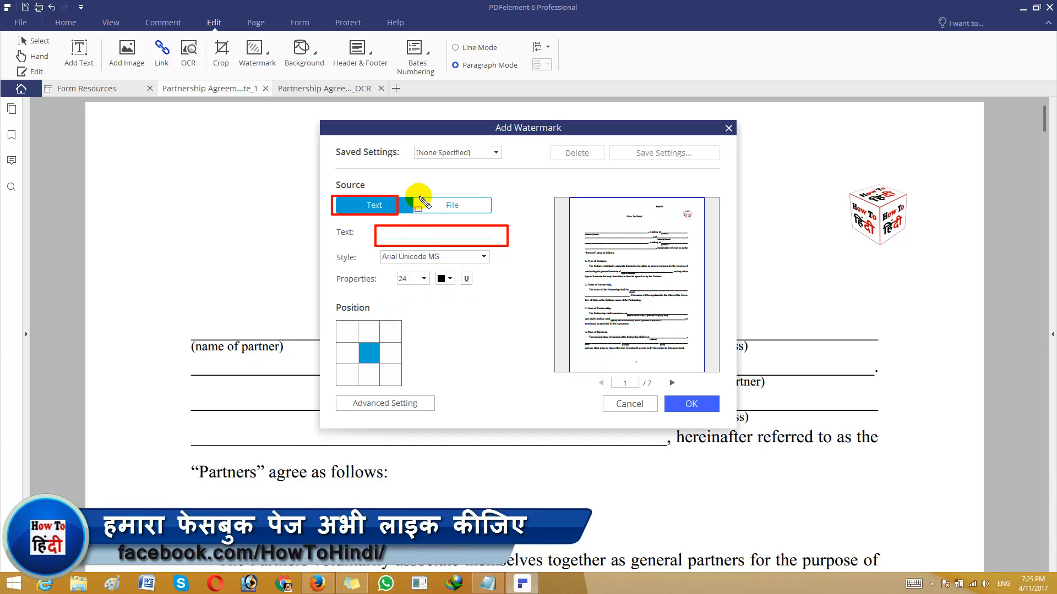
left_click(487, 206)
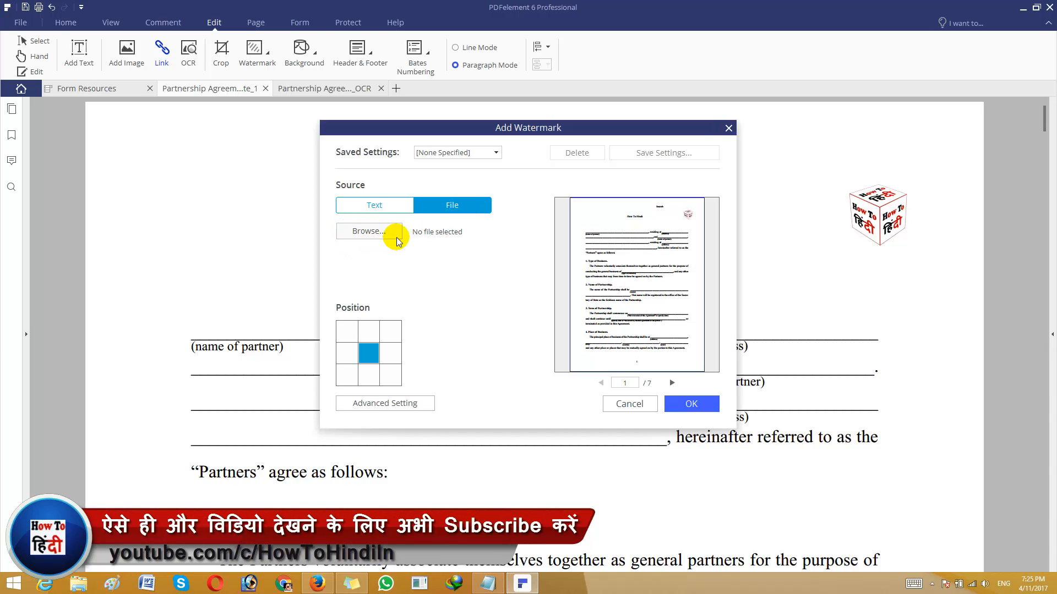
left_click(728, 127)
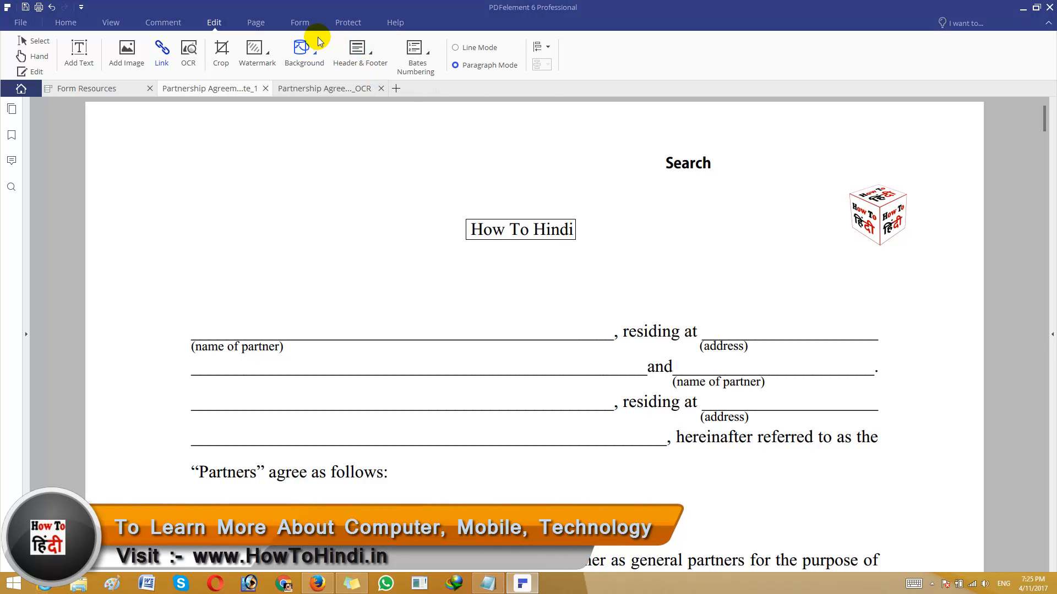
- Run form field recognition on the agreement and review the generated fields across its pages
left_click(301, 24)
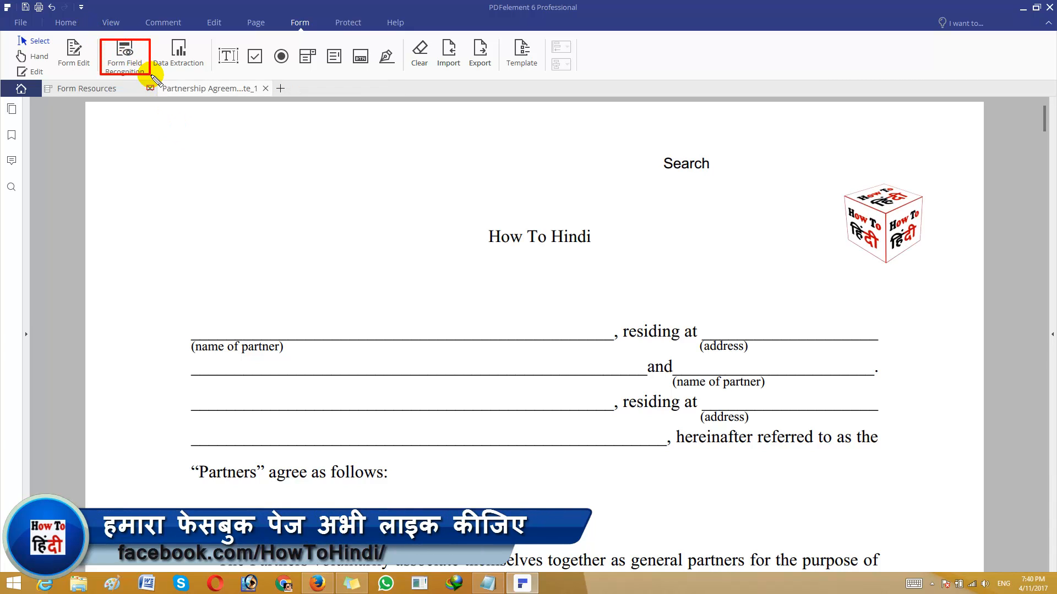
left_click(126, 60)
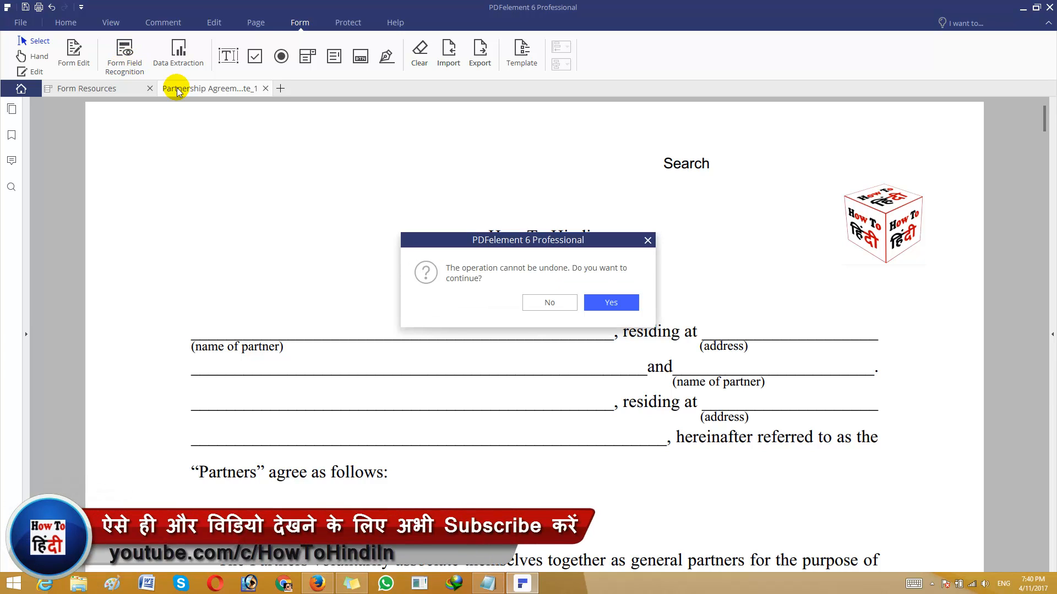
left_click(610, 302)
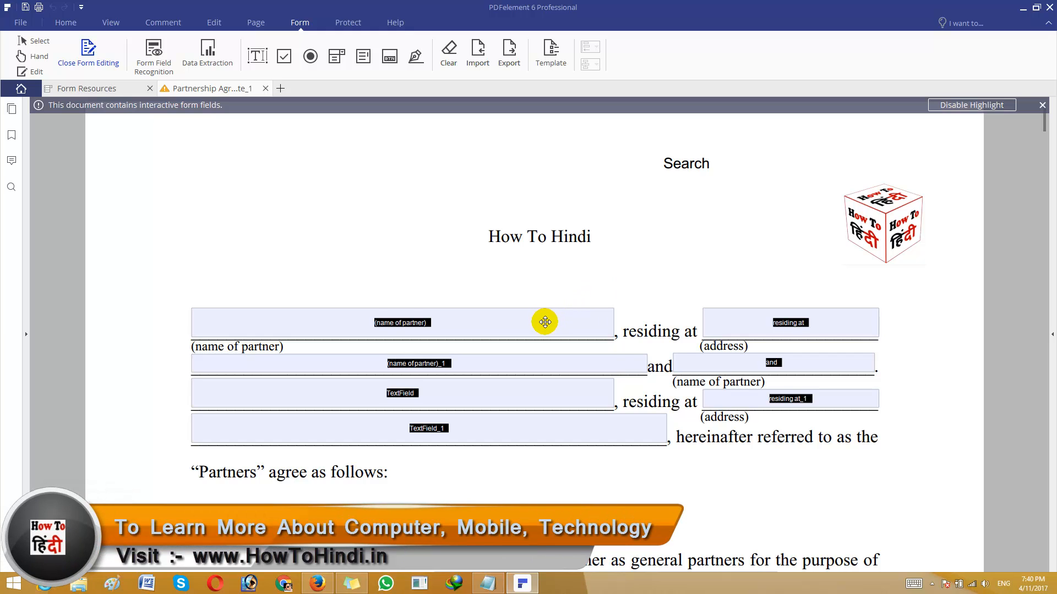
scroll(545, 322, "down", 10)
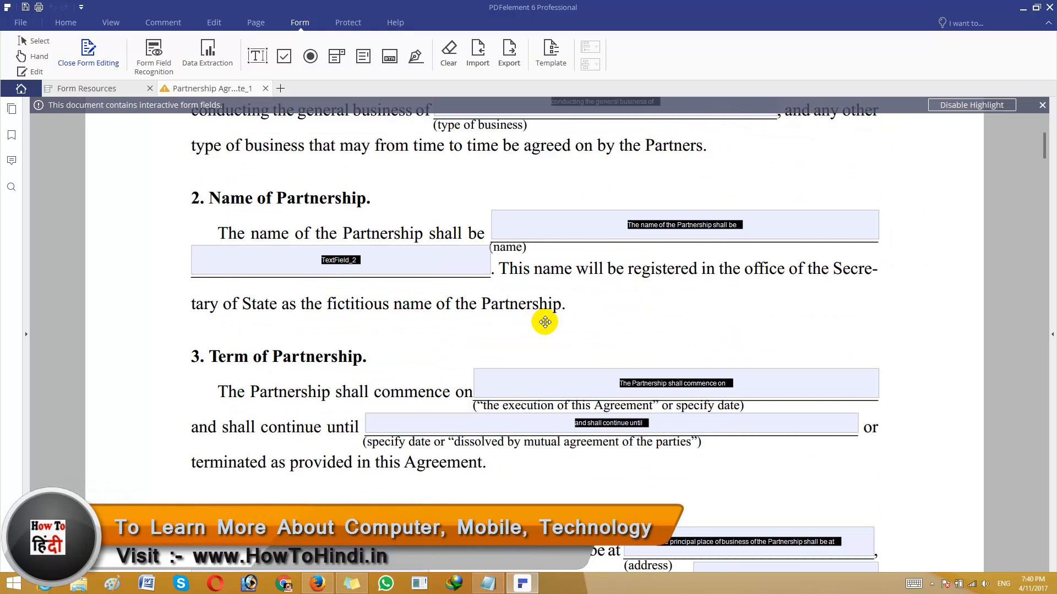
scroll(545, 322, "down", 6)
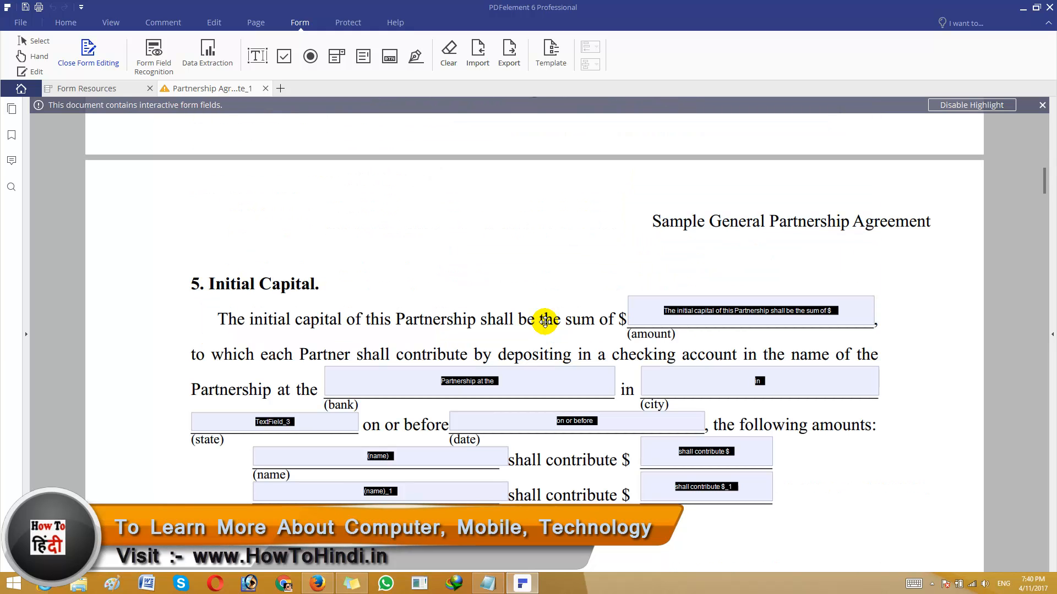
scroll(545, 322, "up", 15)
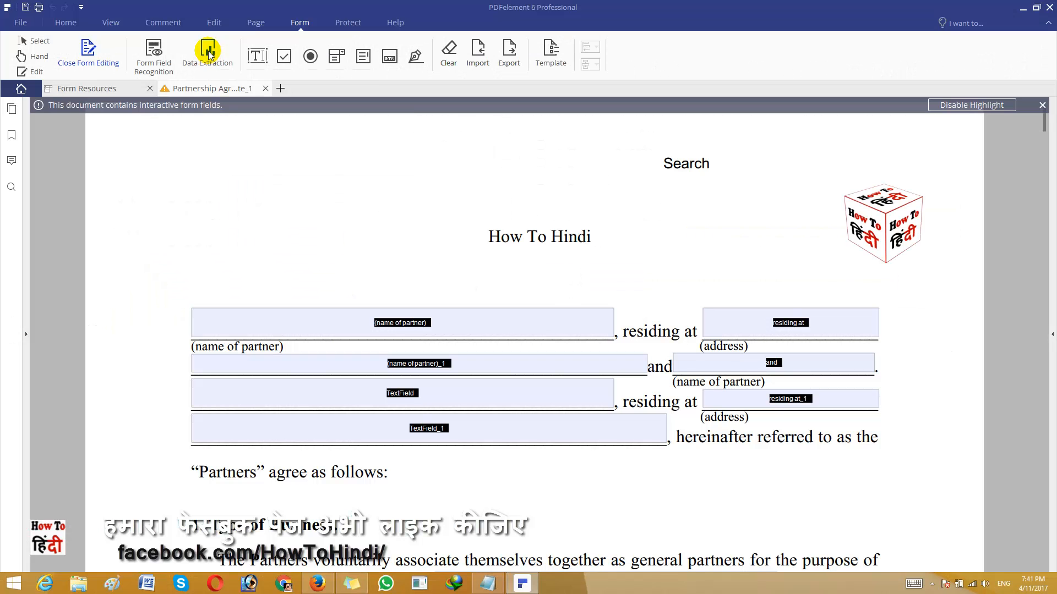
- Start data extraction, save the document as 1.pdf, and choose to extract data from PDF form fields
left_click(208, 52)
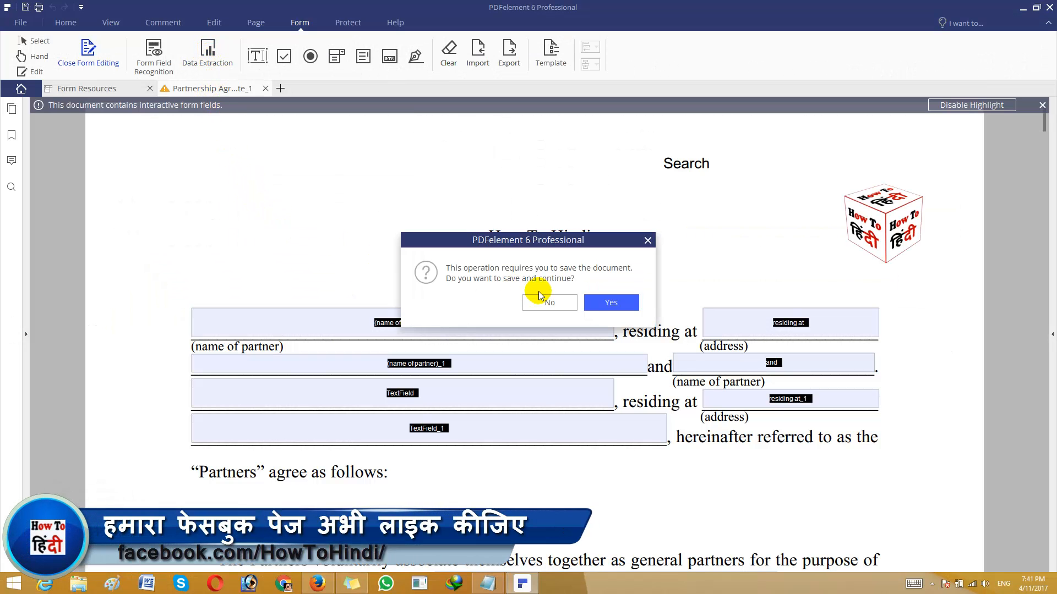
left_click(627, 304)
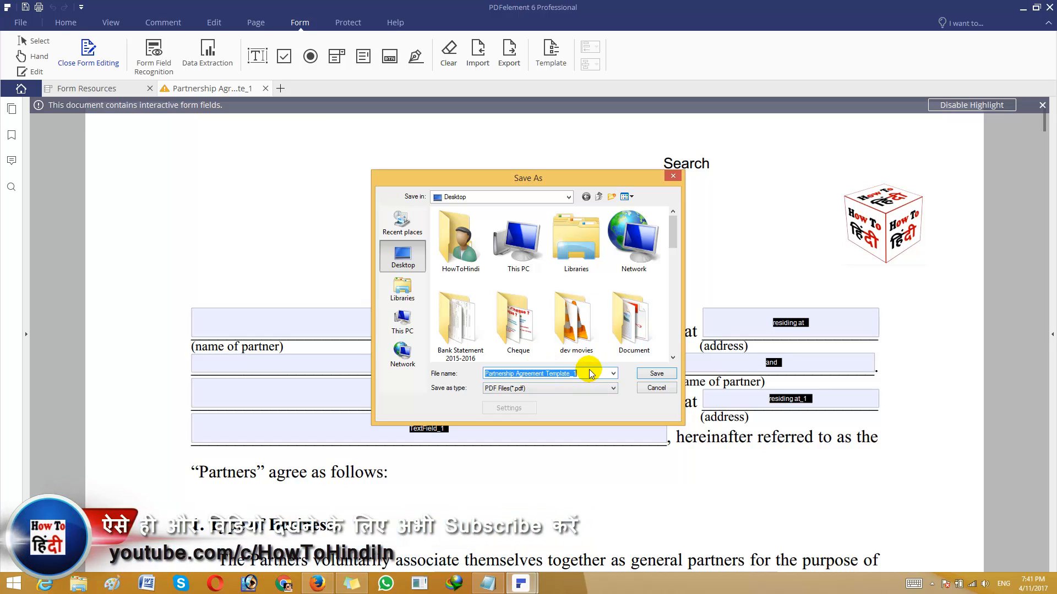
type("1")
key("Return")
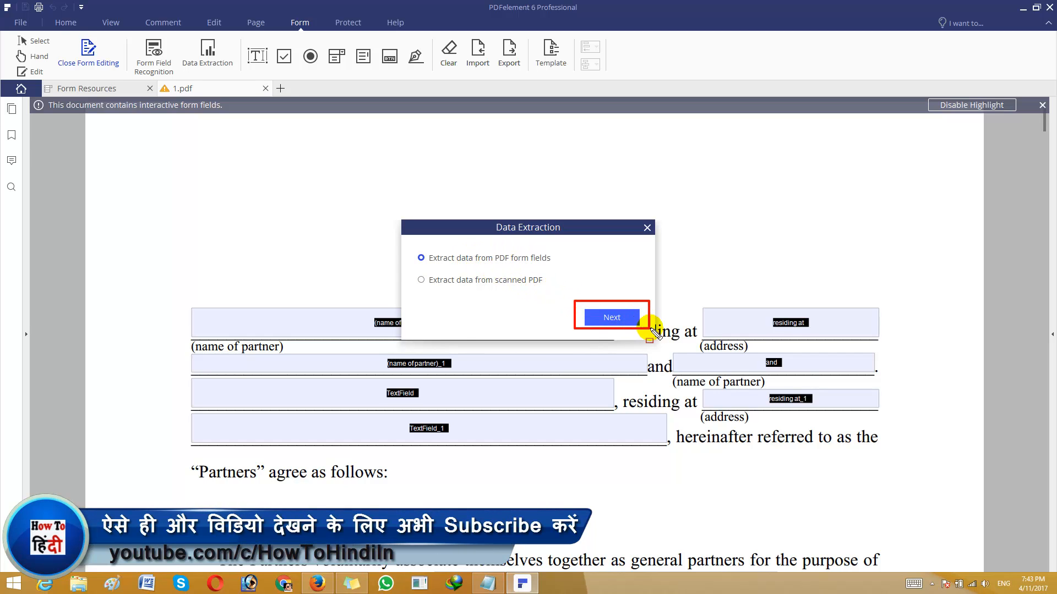
left_click(630, 318)
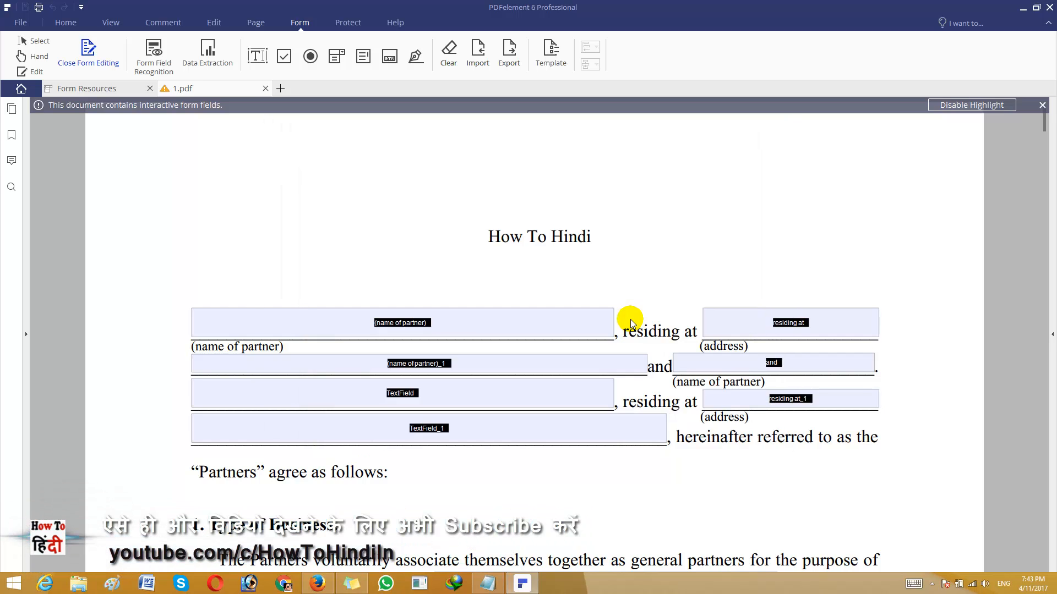